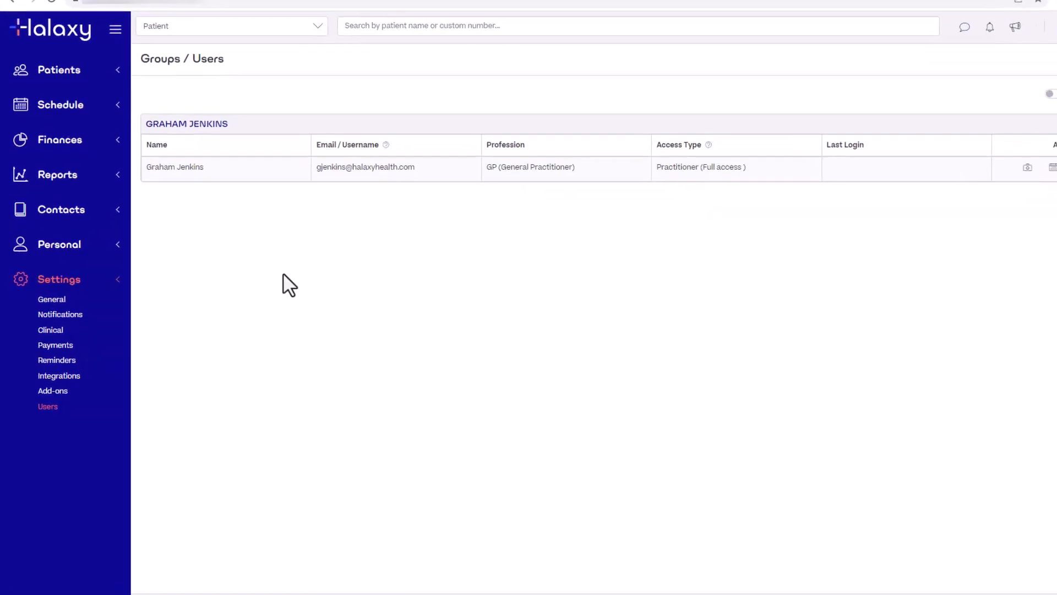
Expand the Personal settings section in the sidebar
{"action": "left_click", "coordinate": [93, 240]}
Go to the practice Locations page under Personal
{"action": "left_click", "coordinate": [98, 276]}
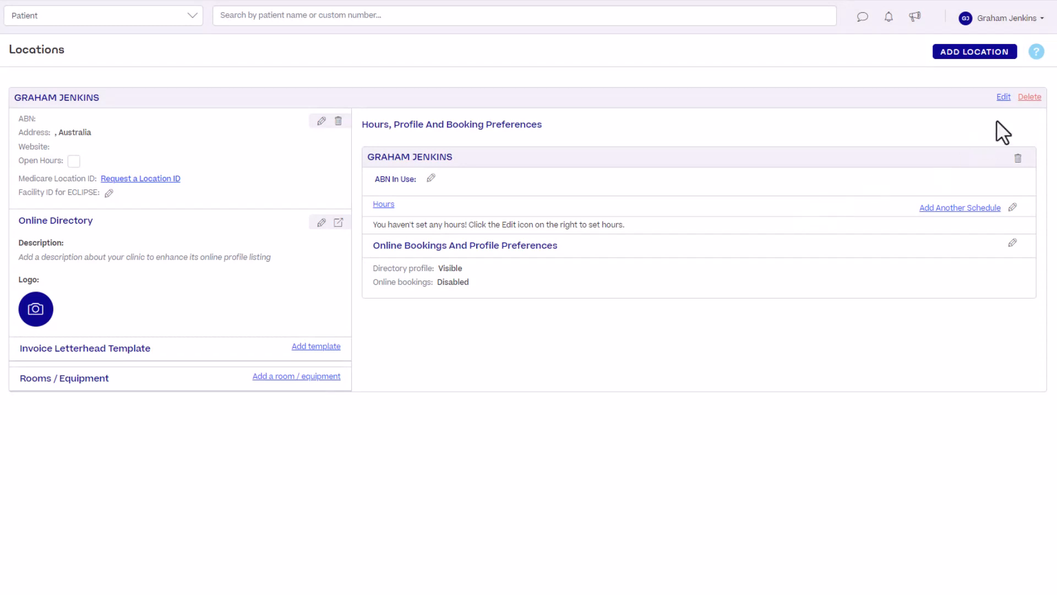
Rename the practice location to 'Halaxy Hospital' and enter its ABN
{"action": "left_click", "coordinate": [1003, 97]}
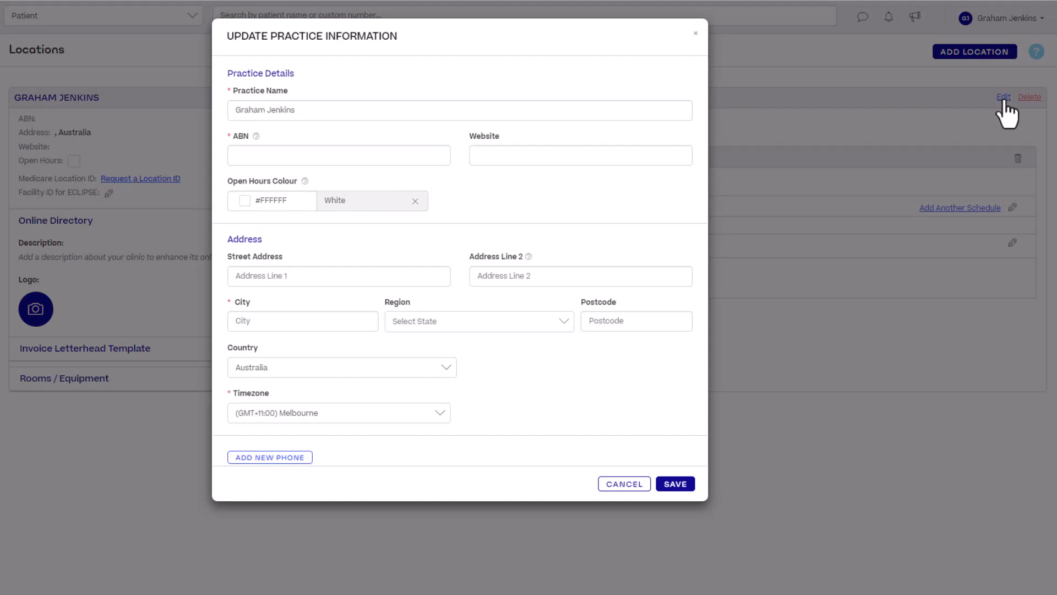
{"action": "triple_click", "coordinate": [300, 109]}
{"action": "type", "text": "Halaxy Hospital"}
{"action": "left_click", "coordinate": [321, 154]}
{"action": "type", "text": "12 345 678 900"}
{"action": "left_click", "coordinate": [322, 275]}
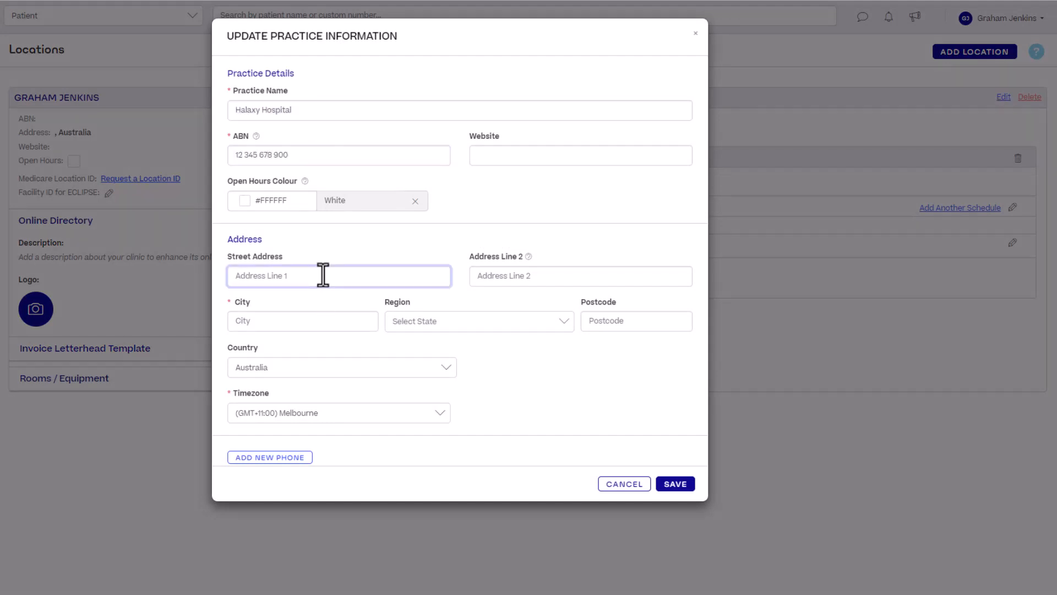
{"action": "left_click", "coordinate": [321, 321]}
{"action": "type", "text": "Melbourne"}
{"action": "left_click", "coordinate": [484, 321]}
{"action": "left_click", "coordinate": [548, 424]}
{"action": "left_click", "coordinate": [623, 321]}
{"action": "type", "text": "3000"}
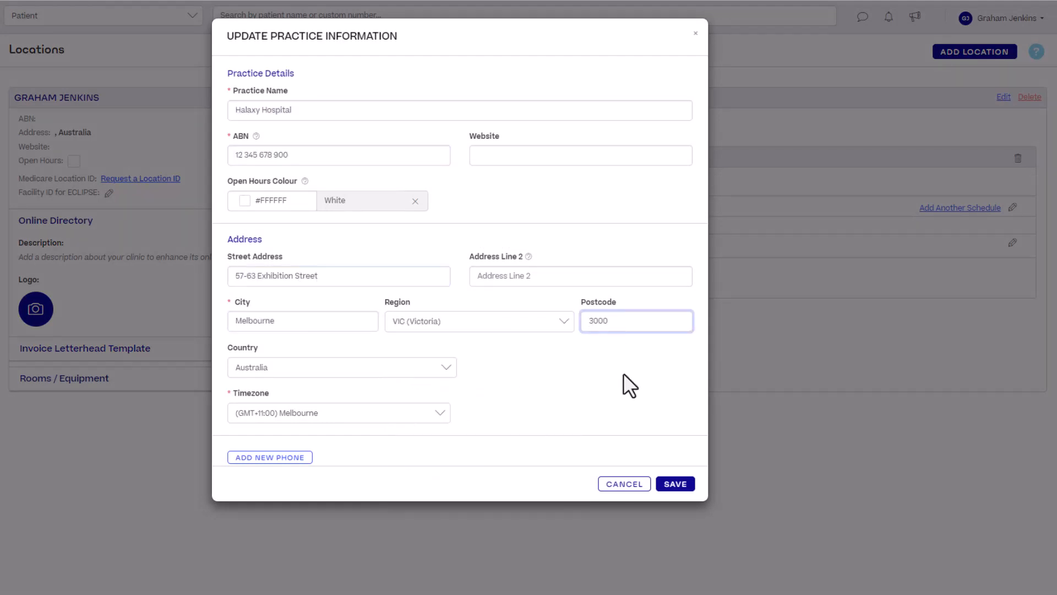
{"action": "left_click", "coordinate": [582, 157]}
{"action": "type", "text": "http://halaxyhospital.com"}
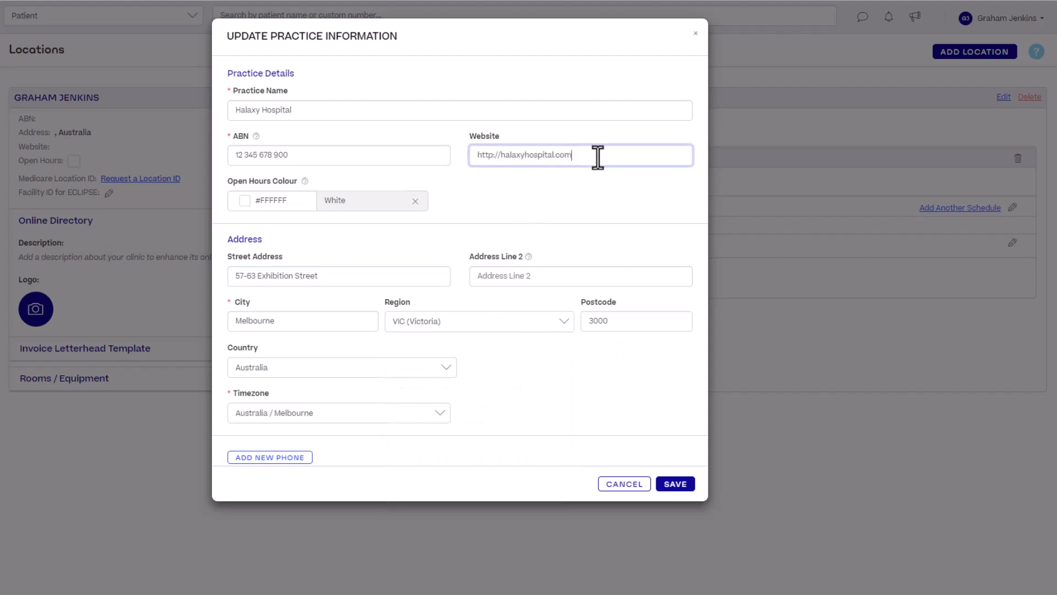
{"action": "type", "text": ".au"}
{"action": "left_click", "coordinate": [294, 461]}
{"action": "left_click", "coordinate": [294, 457]}
{"action": "left_click", "coordinate": [286, 494]}
{"action": "left_click", "coordinate": [442, 459]}
{"action": "type", "text": "03 1234 5678"}
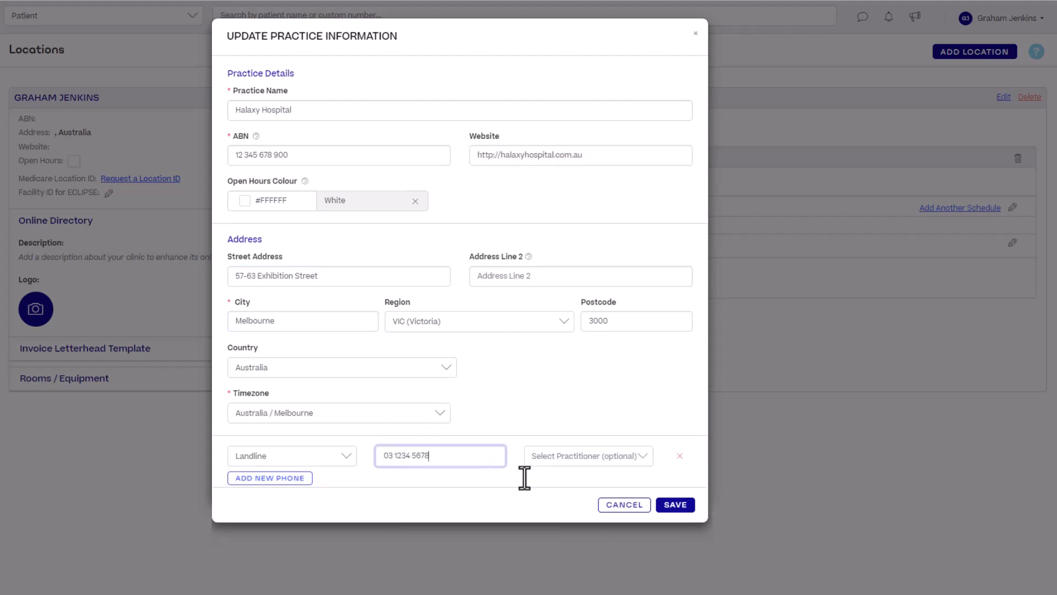
{"action": "left_click", "coordinate": [675, 505]}
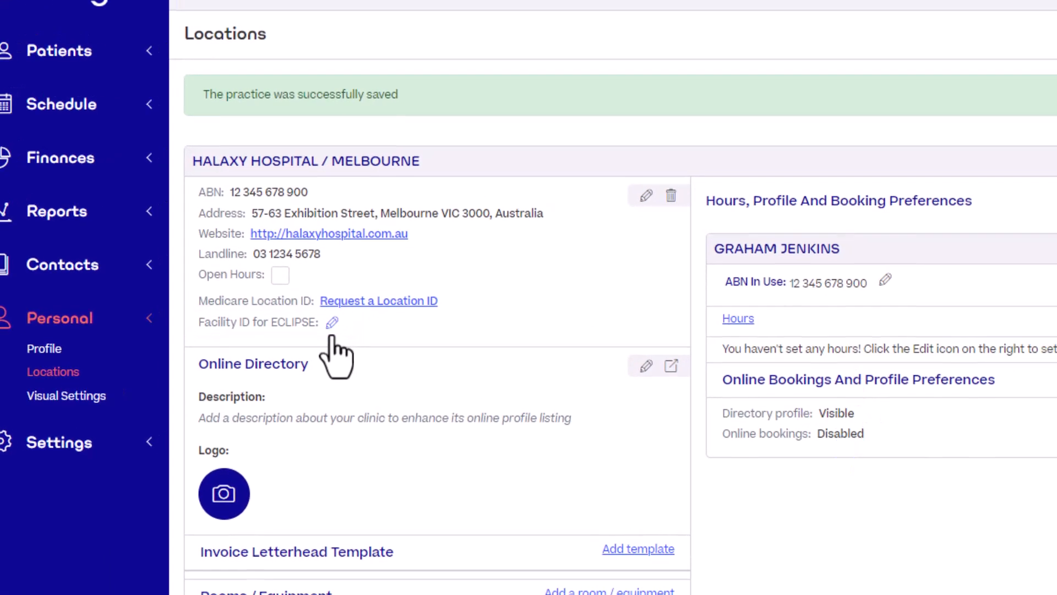
{"action": "left_click", "coordinate": [332, 330]}
Save 0000077K as the location's Facility ID for ECLIPSE
{"action": "left_click", "coordinate": [614, 215]}
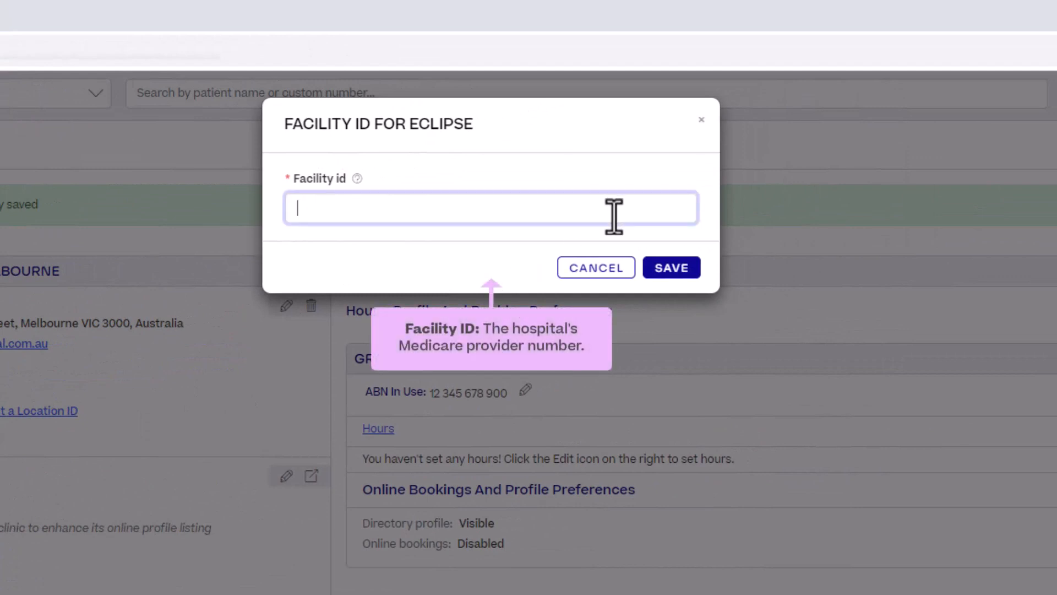
{"action": "type", "text": "0000077K"}
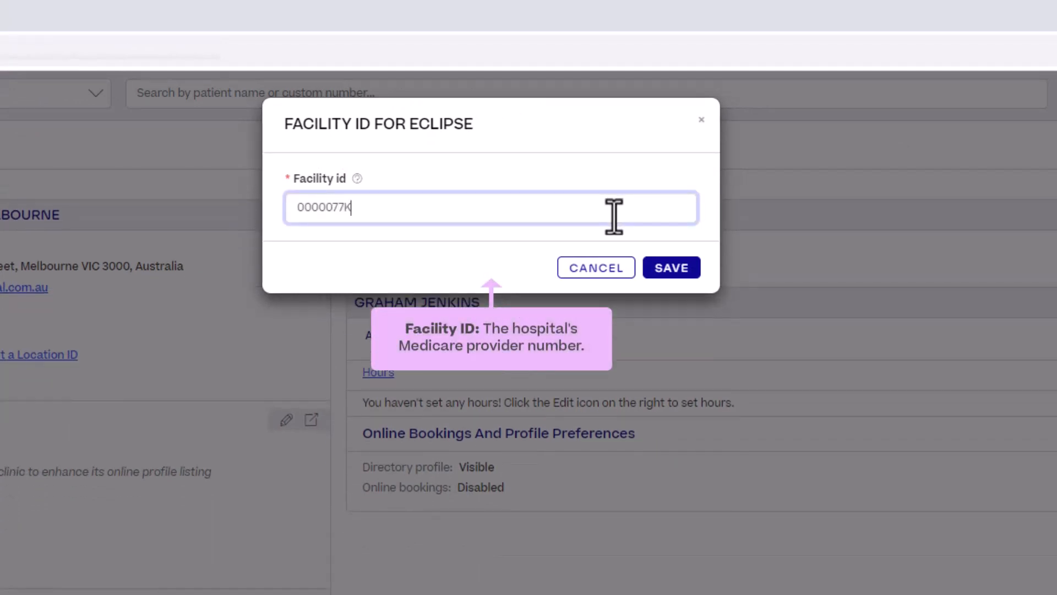
{"action": "left_click", "coordinate": [686, 277]}
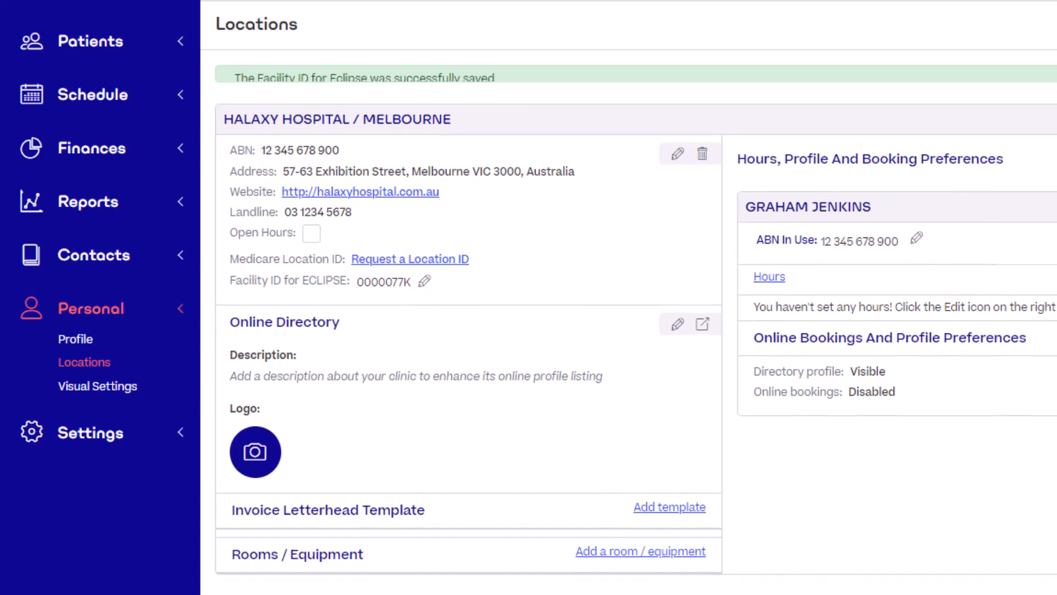
{"action": "left_click", "coordinate": [448, 236]}
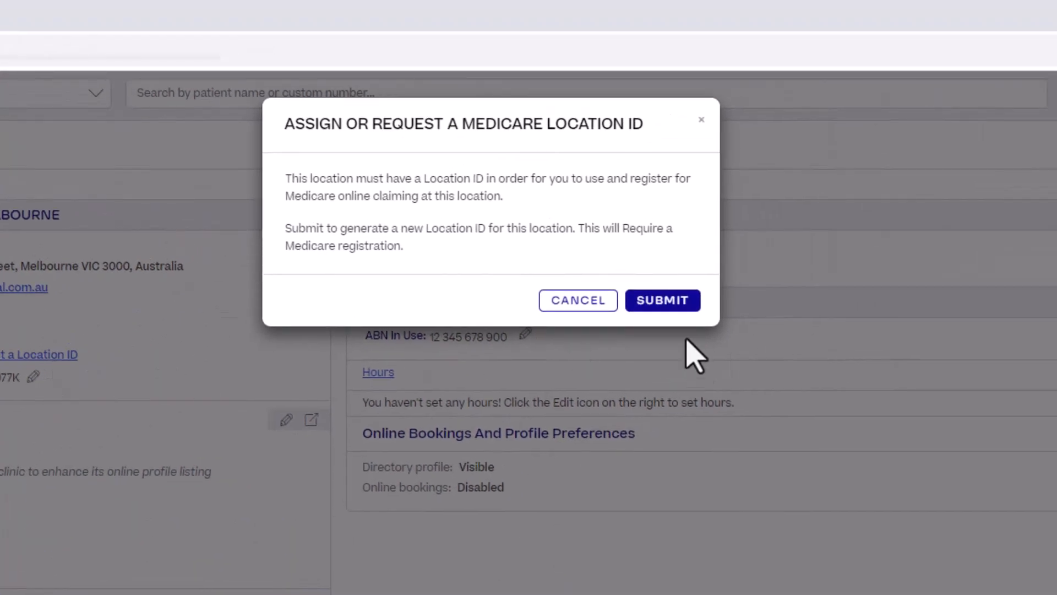
Submit the request for a new Medicare Location ID for Halaxy Hospital
{"action": "left_click", "coordinate": [683, 302]}
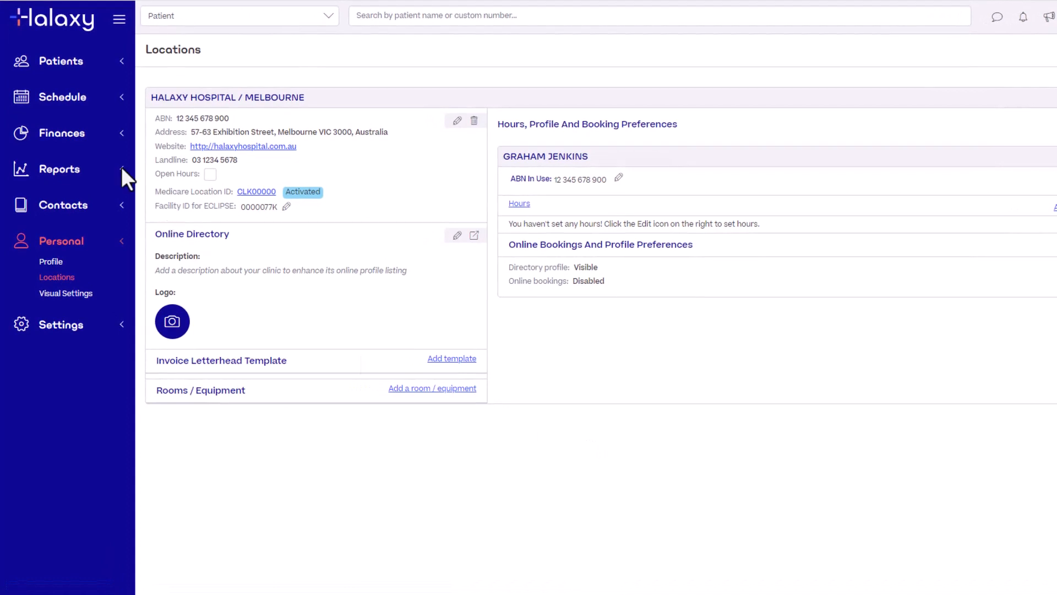
Import and save the Private Health Insurance funder in the Fees Funders list
{"action": "left_click", "coordinate": [103, 142]}
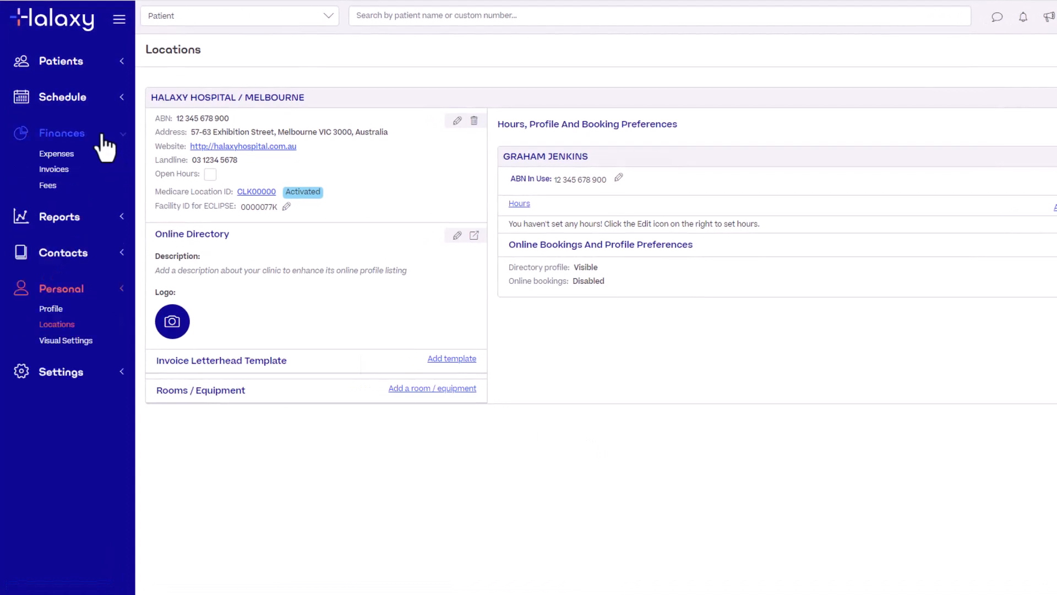
{"action": "left_click", "coordinate": [86, 192]}
{"action": "left_click", "coordinate": [214, 60]}
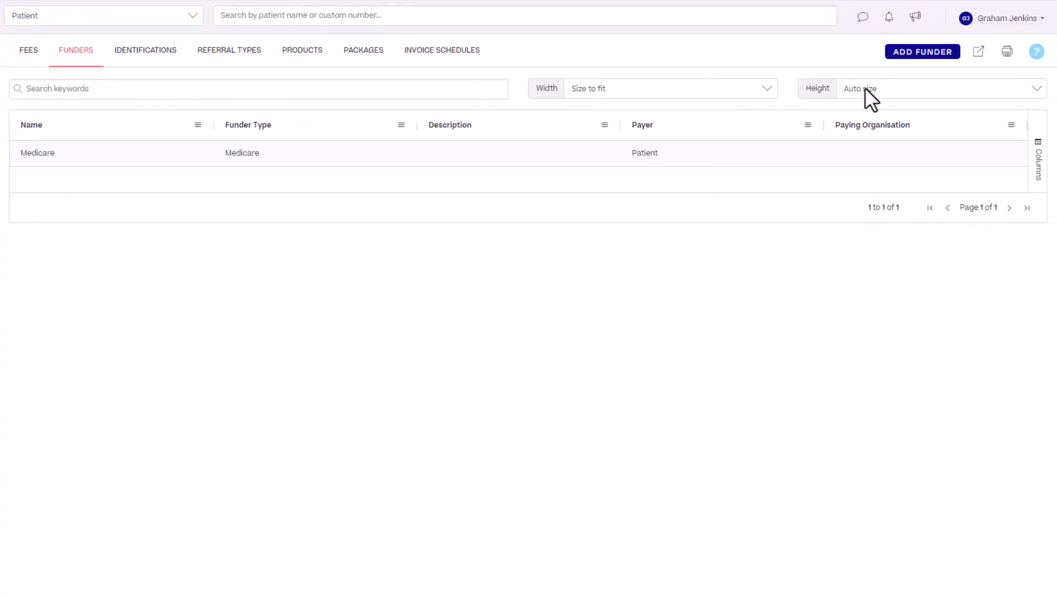
{"action": "left_click", "coordinate": [930, 60]}
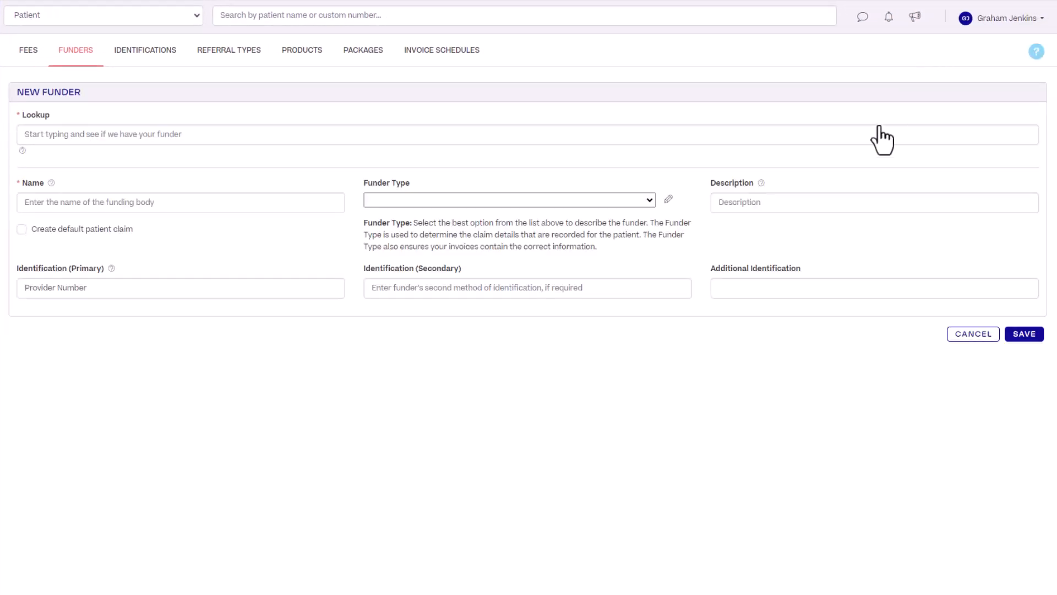
{"action": "left_click", "coordinate": [861, 130]}
{"action": "type", "text": "Privat"}
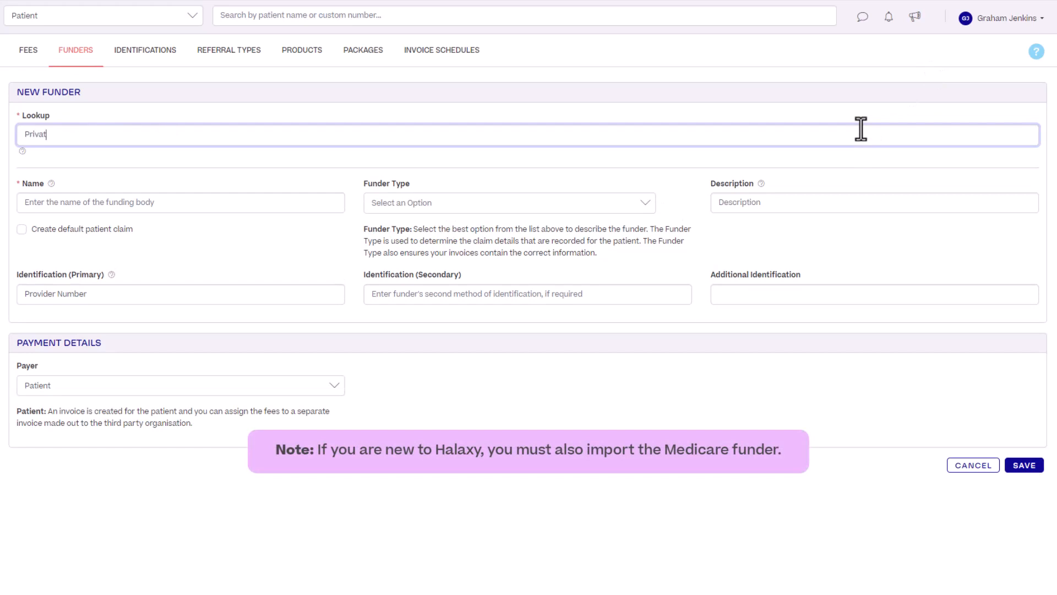
{"action": "type", "text": "e health"}
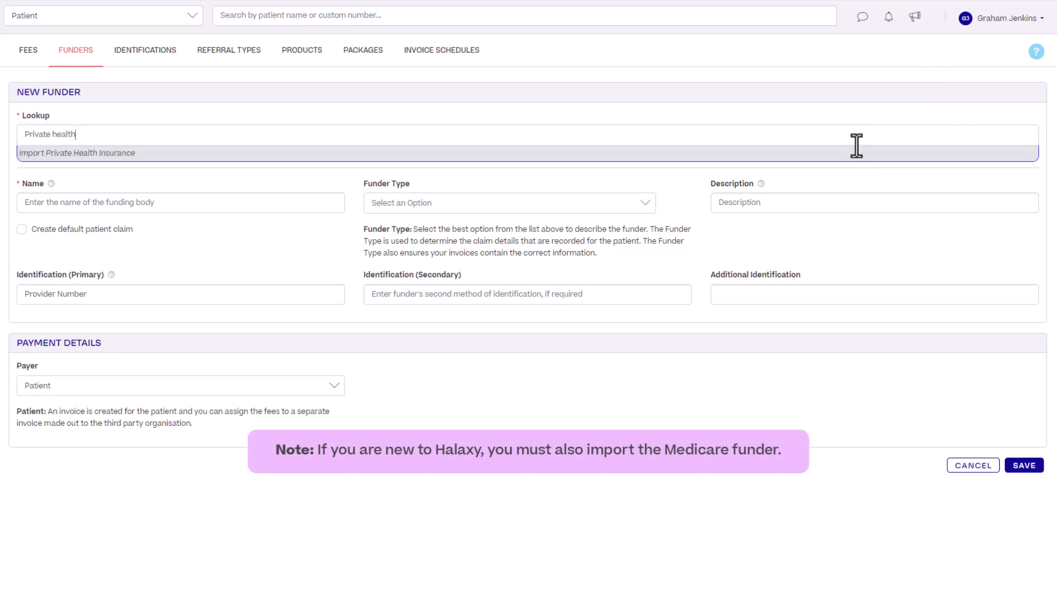
{"action": "left_click", "coordinate": [855, 156]}
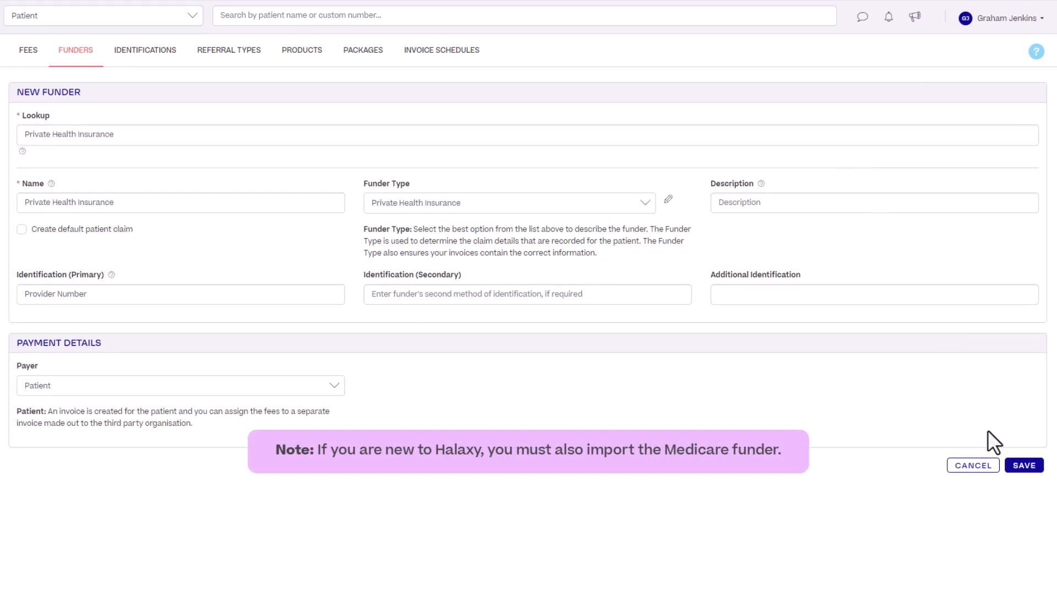
{"action": "left_click", "coordinate": [1017, 465]}
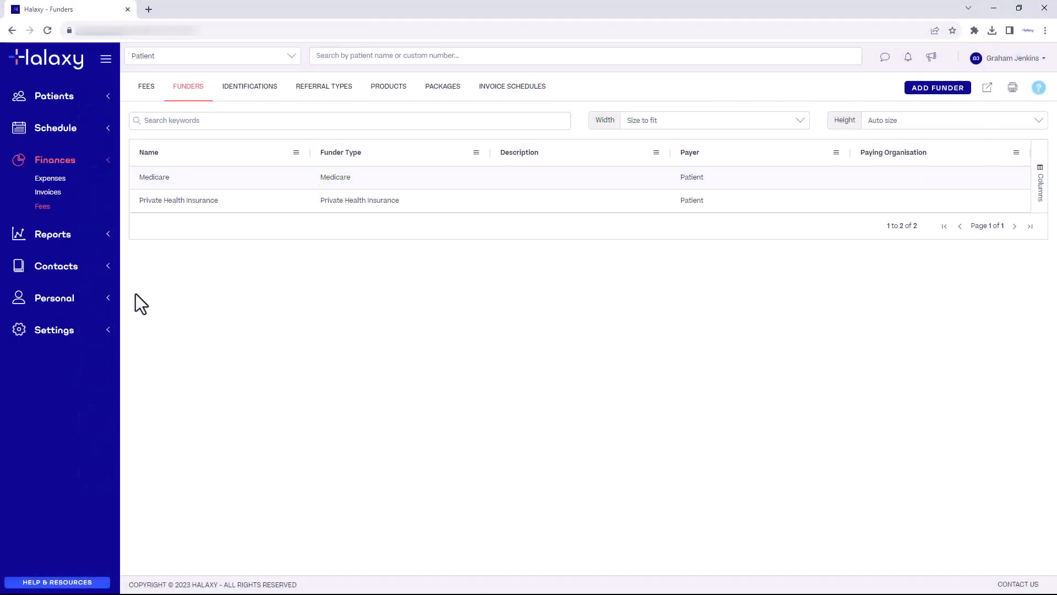
Add Allianz Care Australia (ECLIPSE) as a Fund-type organisation
{"action": "left_click", "coordinate": [102, 257]}
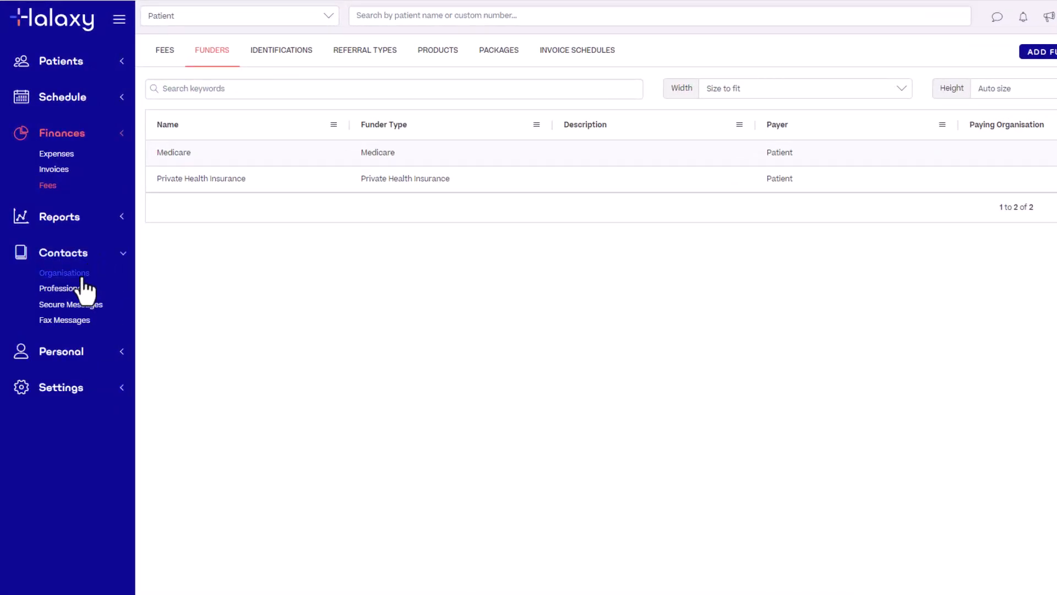
{"action": "left_click", "coordinate": [83, 276]}
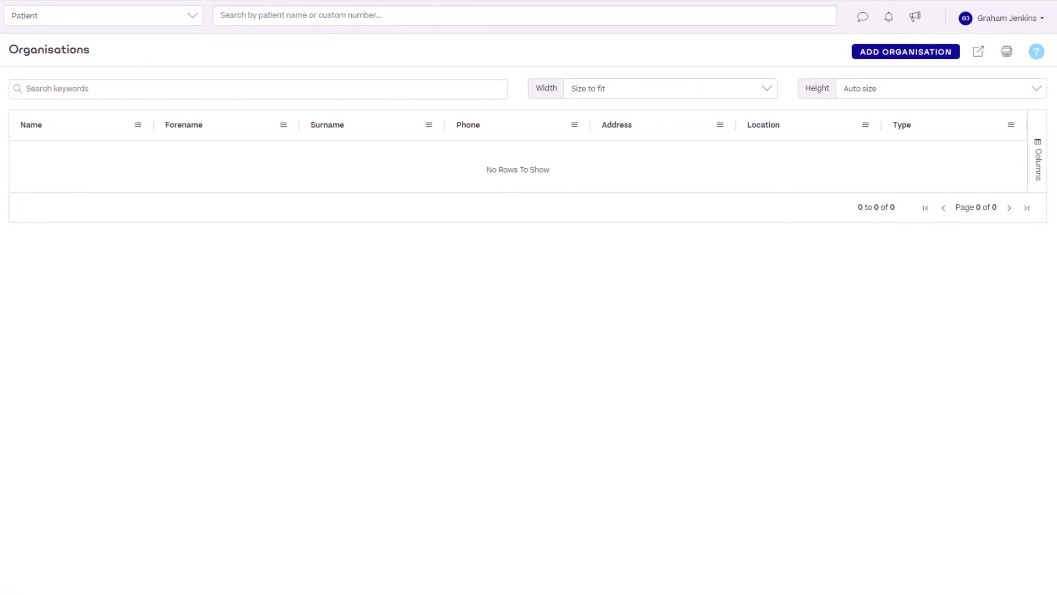
{"action": "left_click", "coordinate": [941, 54]}
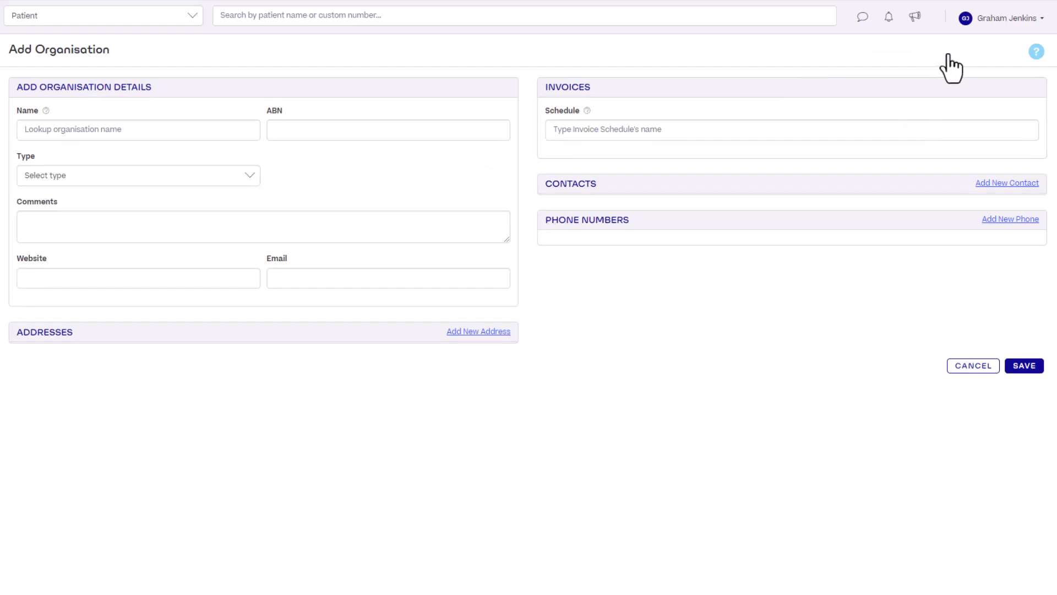
{"action": "left_click", "coordinate": [198, 133]}
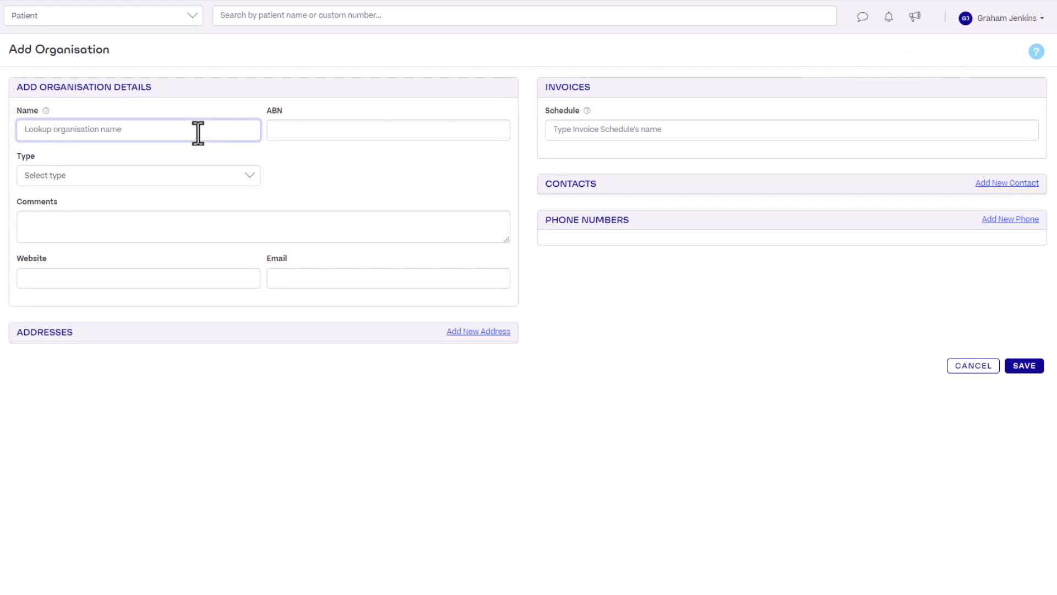
{"action": "type", "text": "Allianz"}
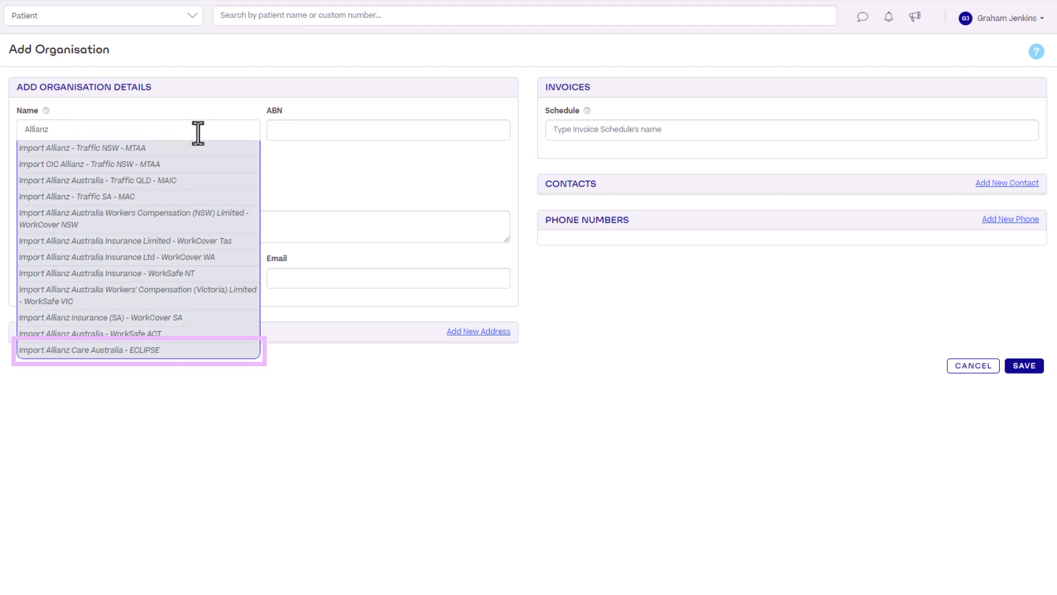
{"action": "left_click", "coordinate": [219, 352]}
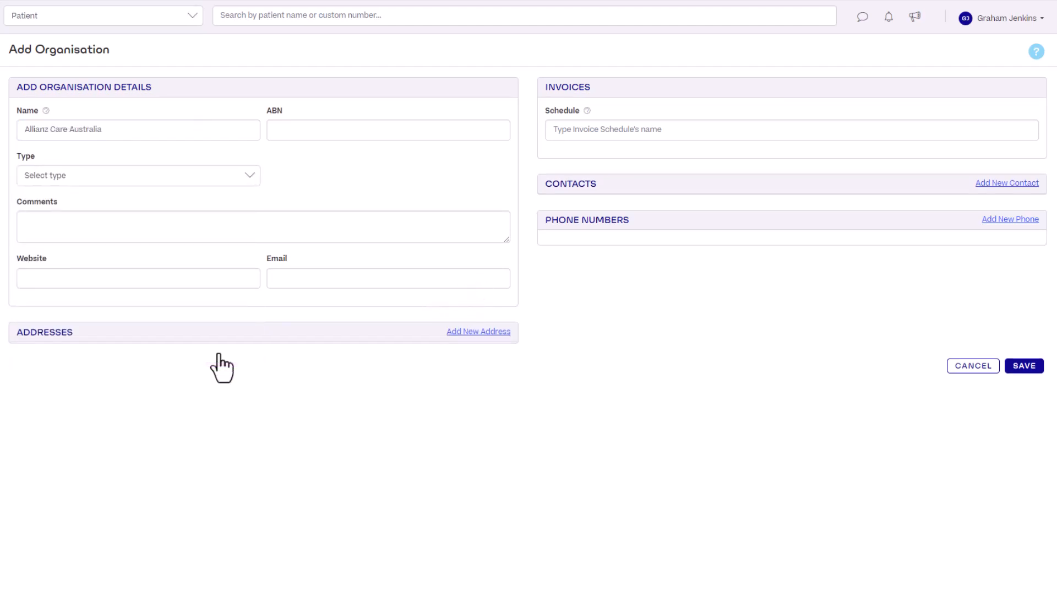
{"action": "left_click", "coordinate": [236, 174]}
{"action": "left_click", "coordinate": [215, 274]}
{"action": "left_click", "coordinate": [1029, 372]}
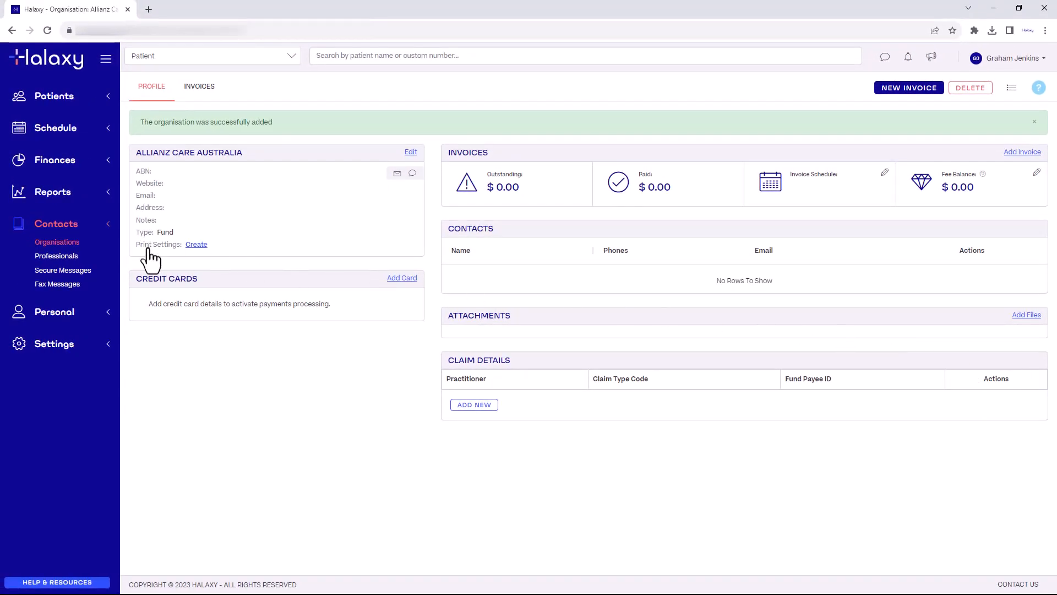
Add Medibank Private Limited as an organisation with type Fund
{"action": "left_click", "coordinate": [55, 242]}
{"action": "left_click", "coordinate": [936, 90]}
{"action": "left_click", "coordinate": [315, 158]}
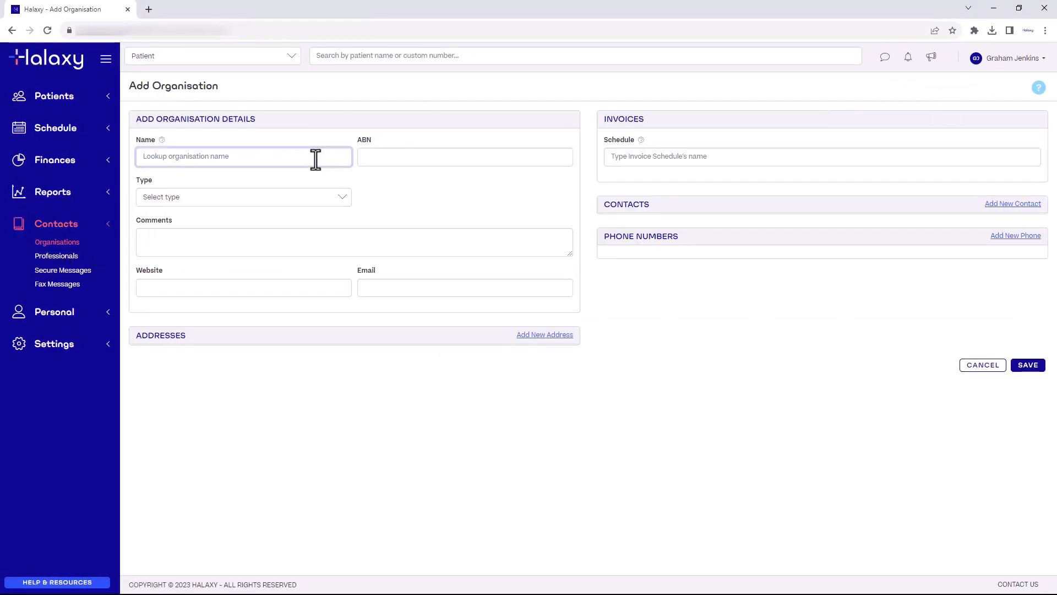
{"action": "type", "text": "Medibank"}
{"action": "left_click", "coordinate": [311, 186]}
{"action": "left_click", "coordinate": [311, 198]}
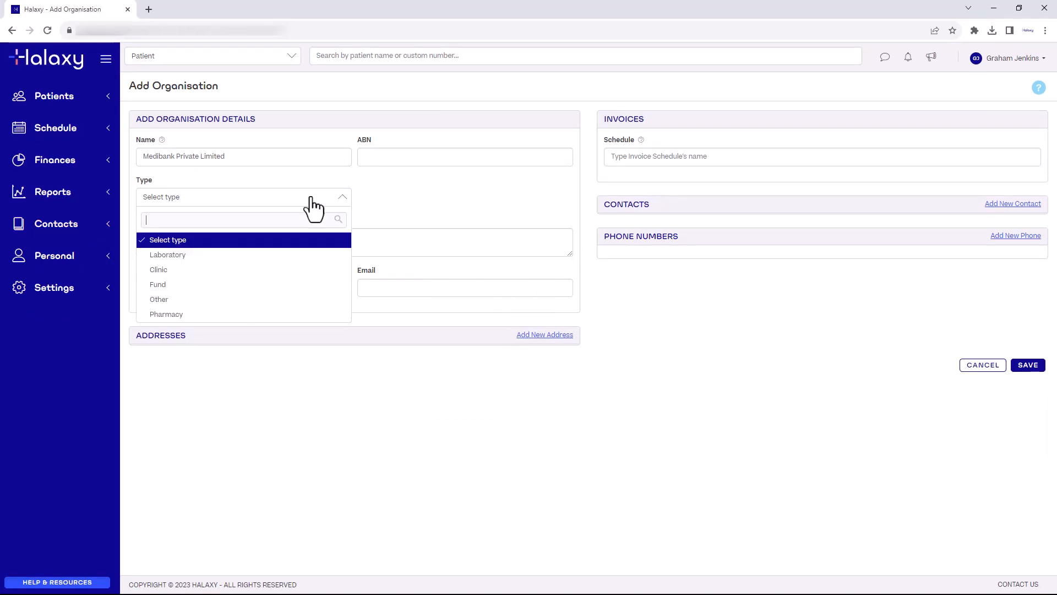
{"action": "left_click", "coordinate": [265, 283]}
{"action": "left_click", "coordinate": [1022, 365]}
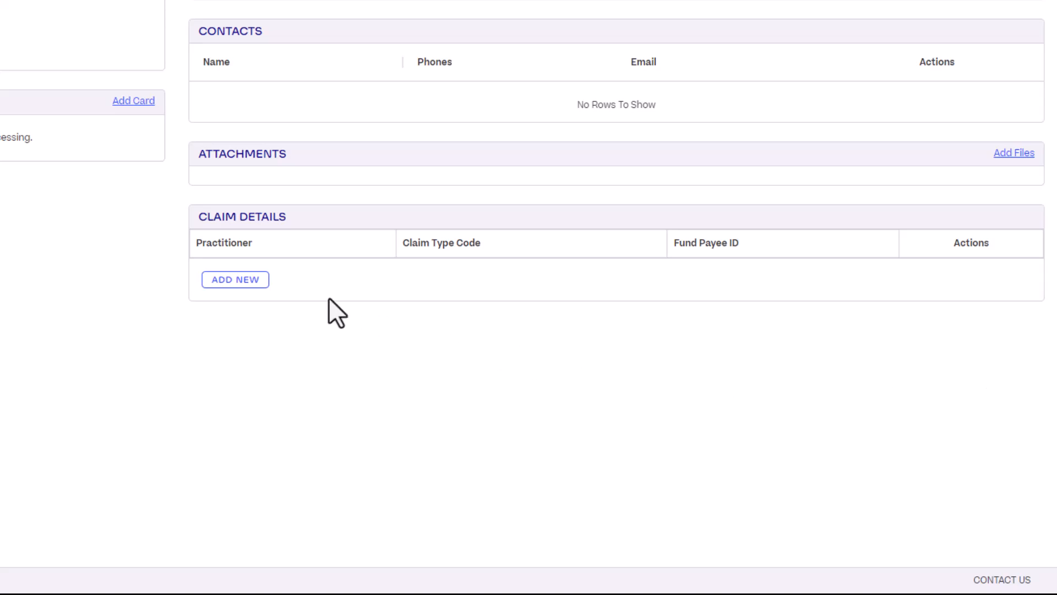
Add a Medibank claim detail with claim type Scheme and the practitioner's Fund Payee ID
{"action": "left_click", "coordinate": [256, 281]}
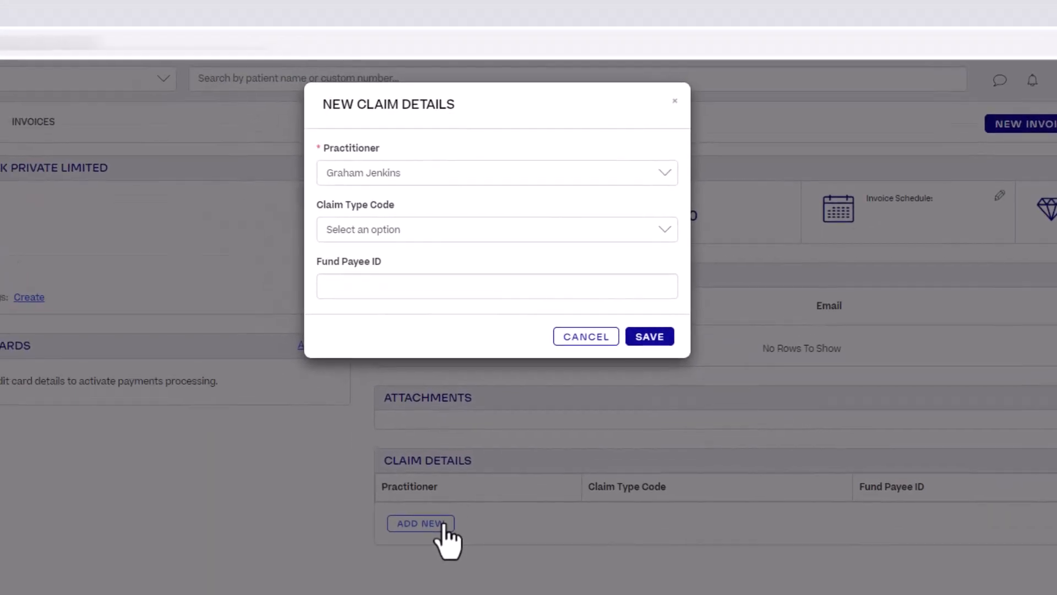
{"action": "left_click", "coordinate": [655, 234]}
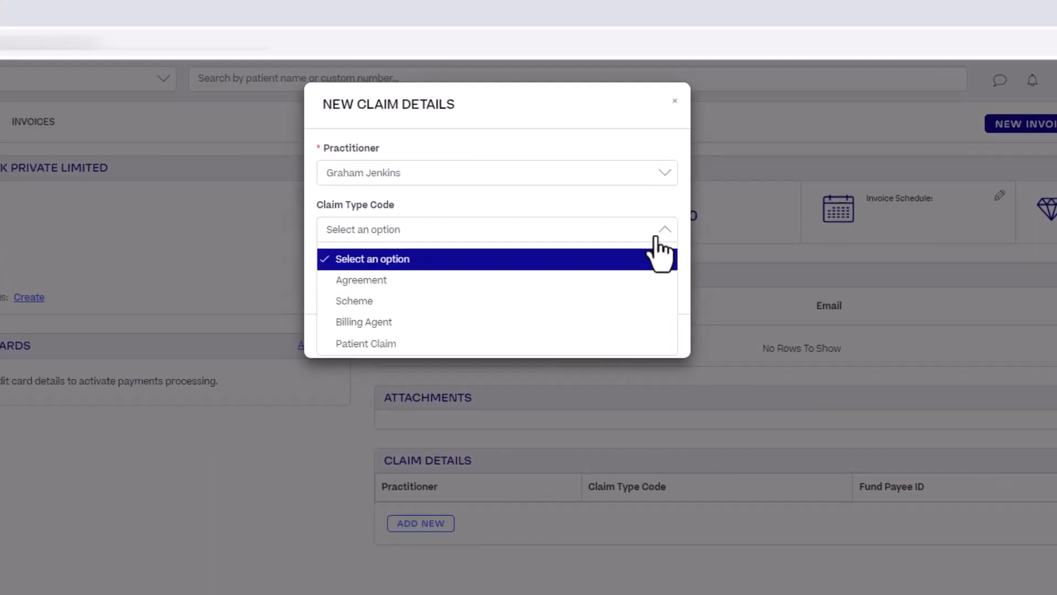
{"action": "left_click", "coordinate": [642, 301]}
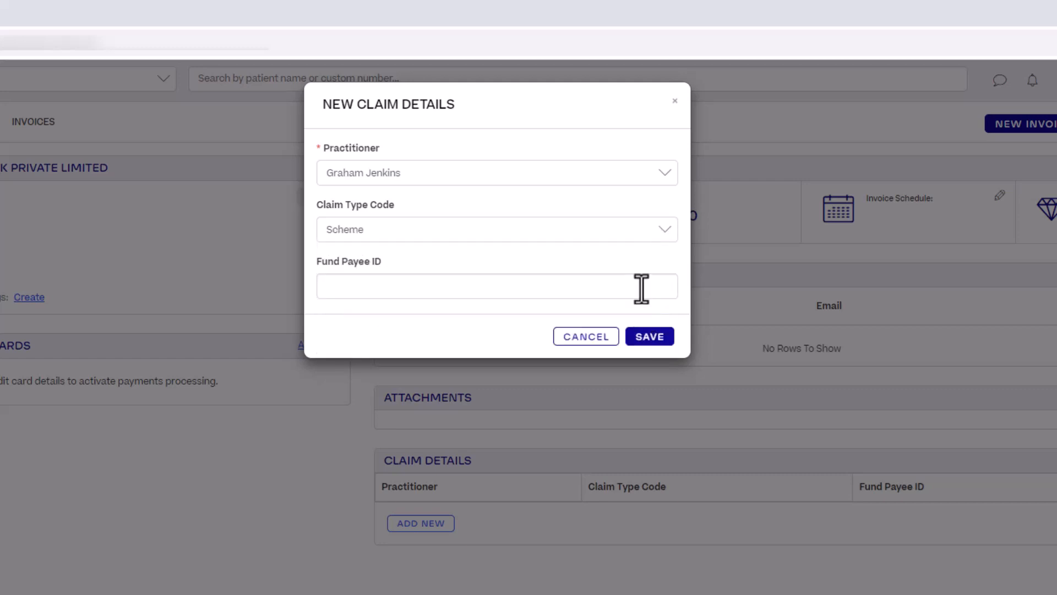
{"action": "left_click", "coordinate": [667, 286]}
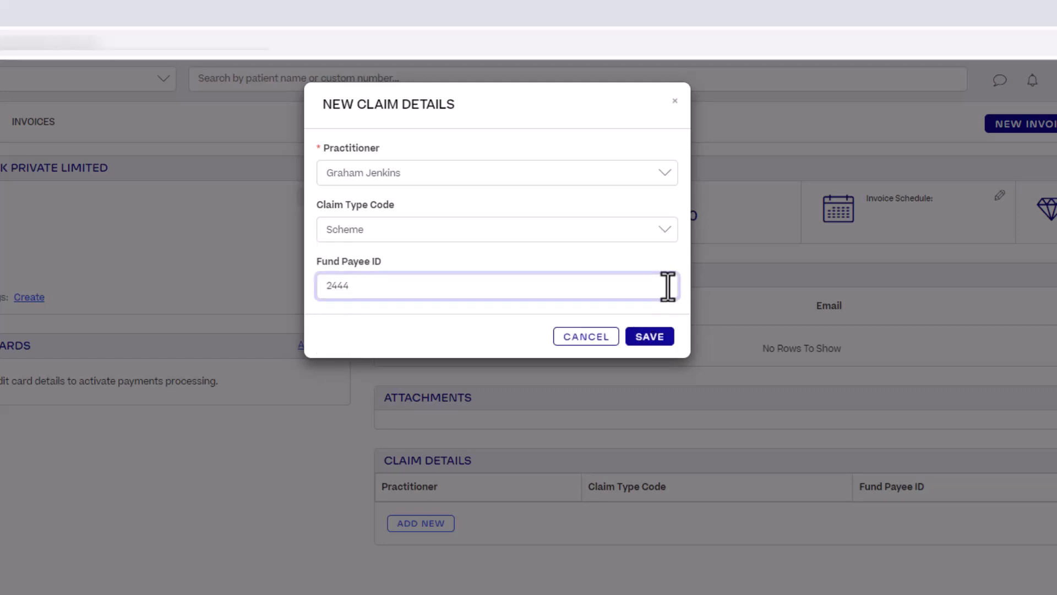
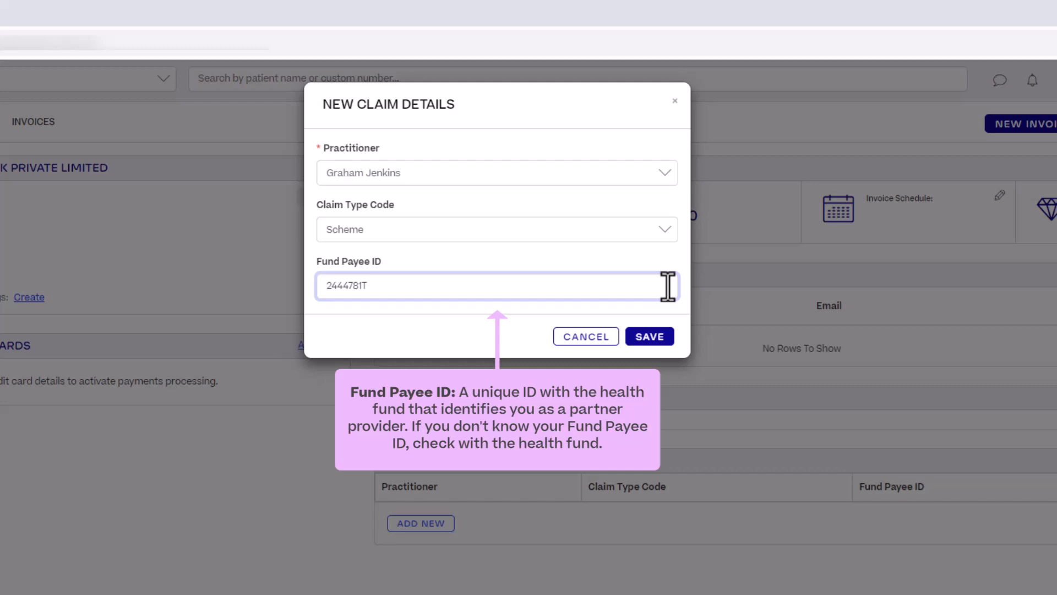
{"action": "left_click", "coordinate": [665, 337]}
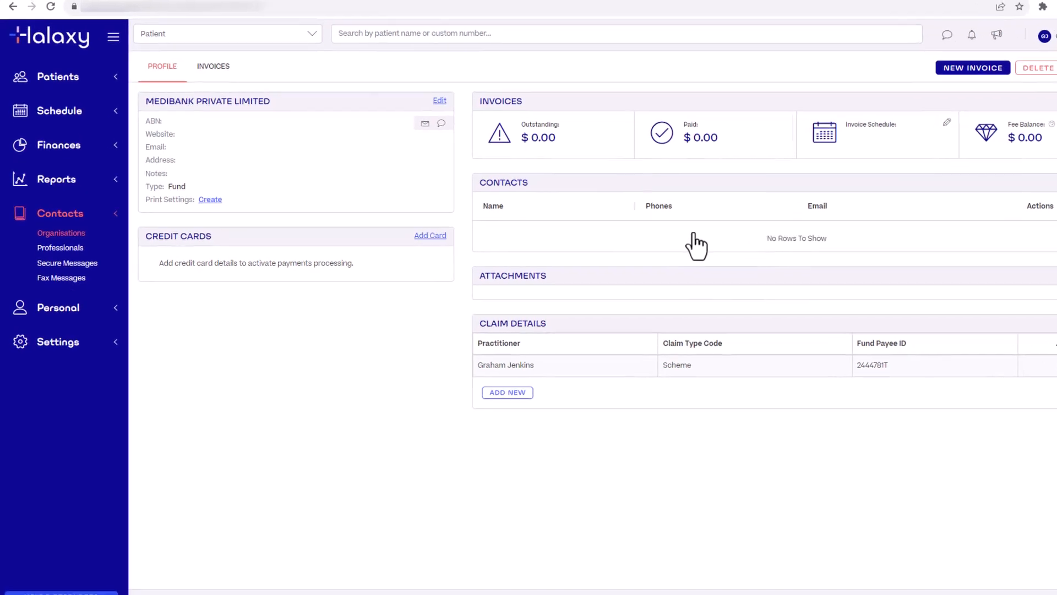
Copy the Medicare provider number into the Private Health Insurance identification and save
{"action": "left_click", "coordinate": [107, 144]}
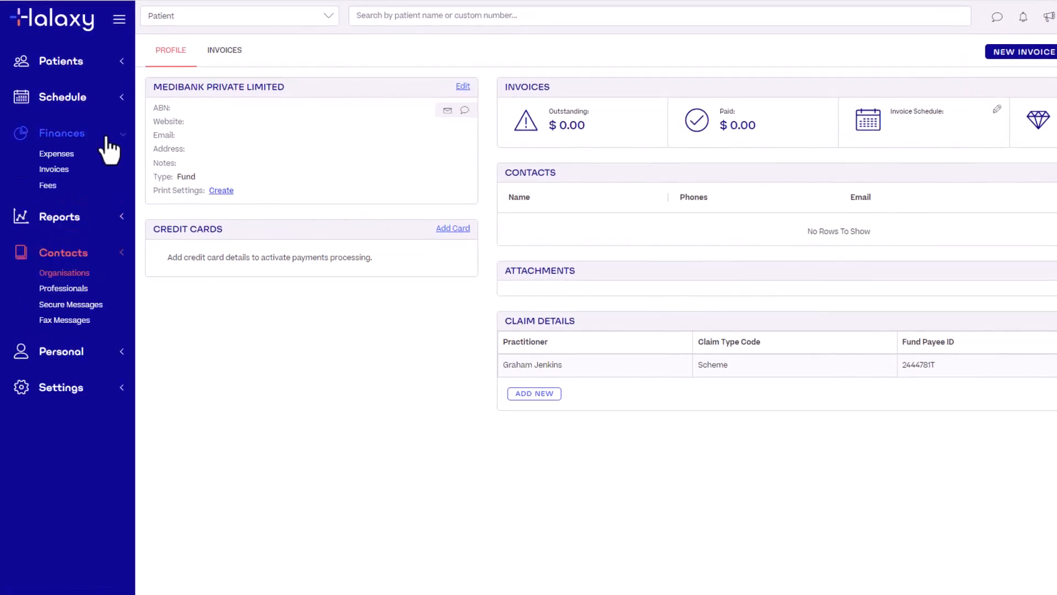
{"action": "left_click", "coordinate": [107, 189]}
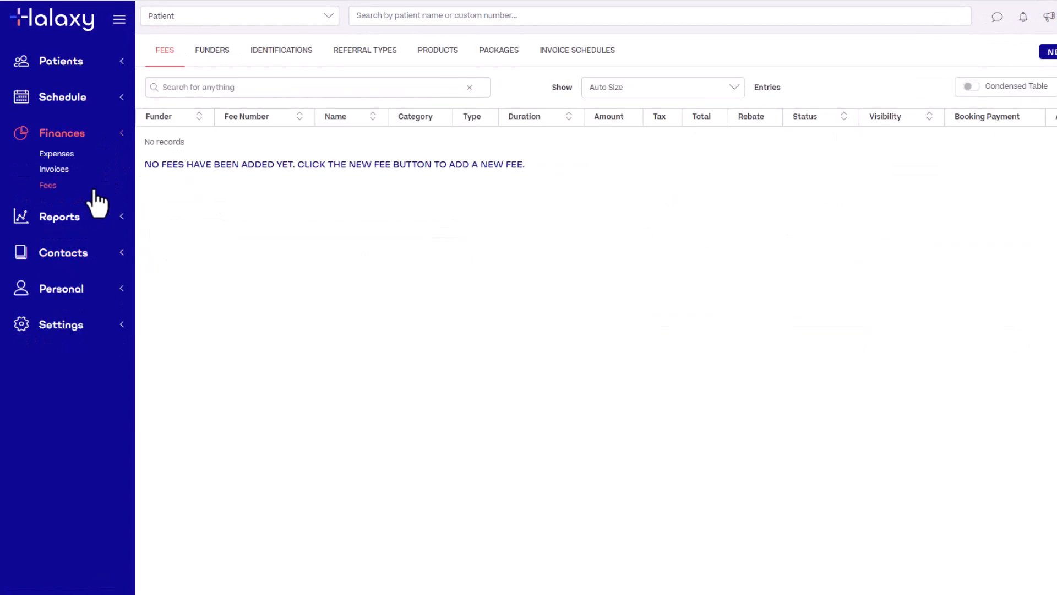
{"action": "left_click", "coordinate": [281, 50]}
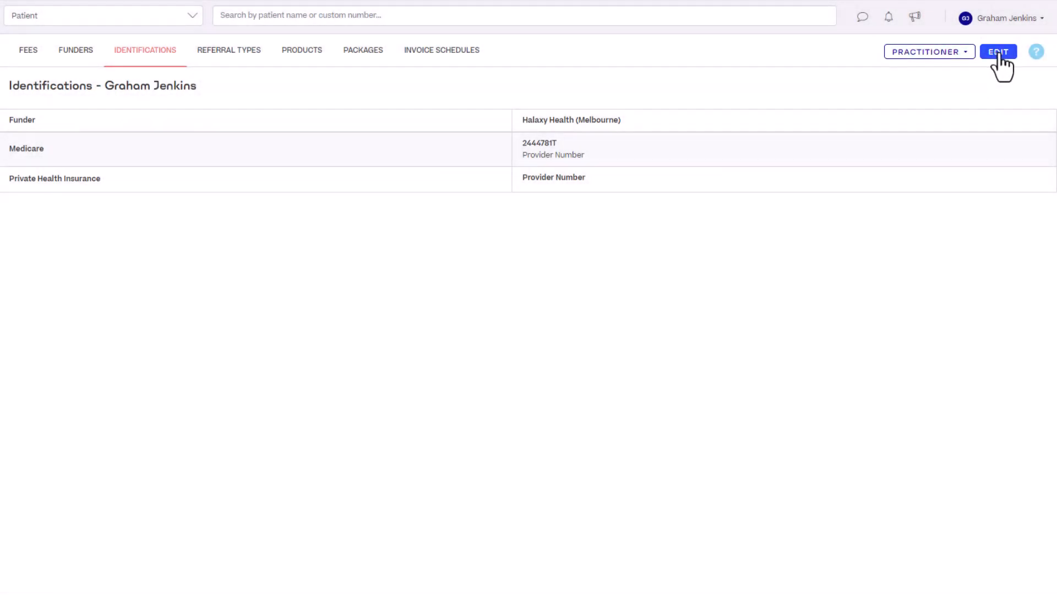
{"action": "left_click", "coordinate": [998, 52]}
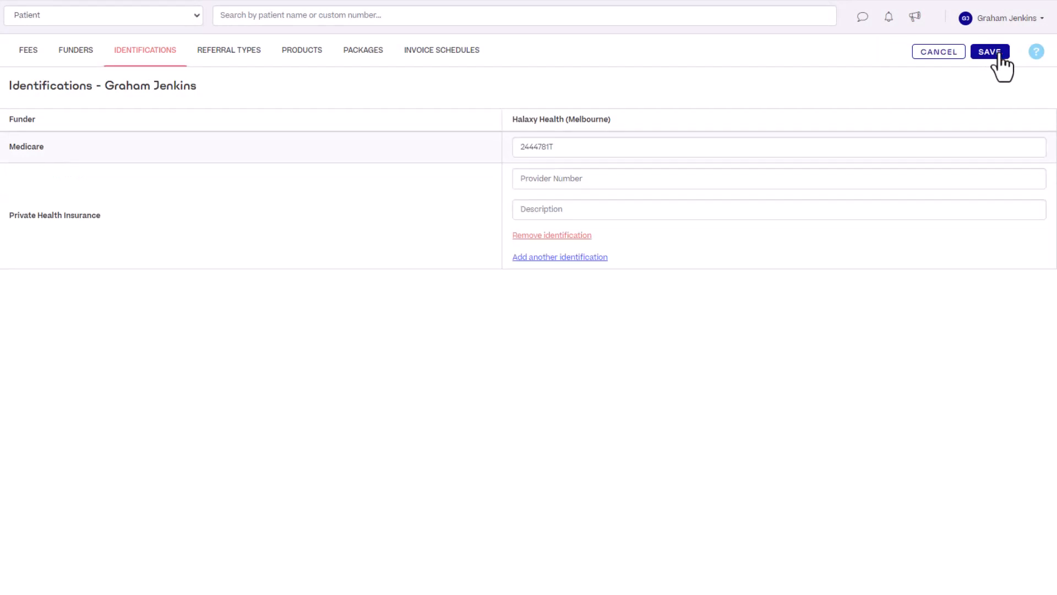
{"action": "left_click", "coordinate": [644, 147]}
{"action": "double_click", "coordinate": [645, 148]}
{"action": "key", "text": "ctrl+c"}
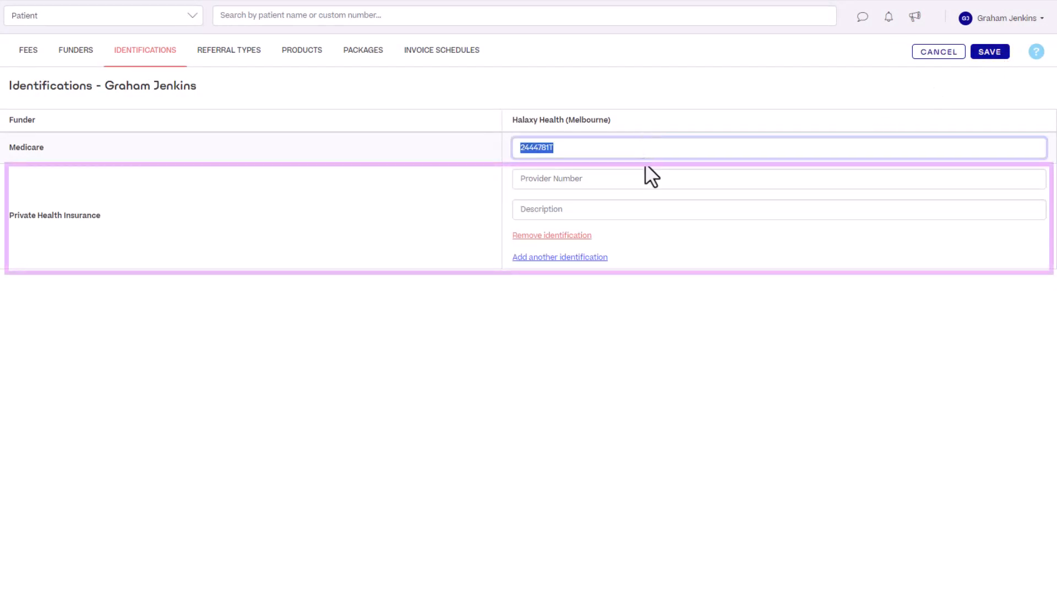
{"action": "left_click", "coordinate": [645, 180]}
{"action": "key", "text": "ctrl+v"}
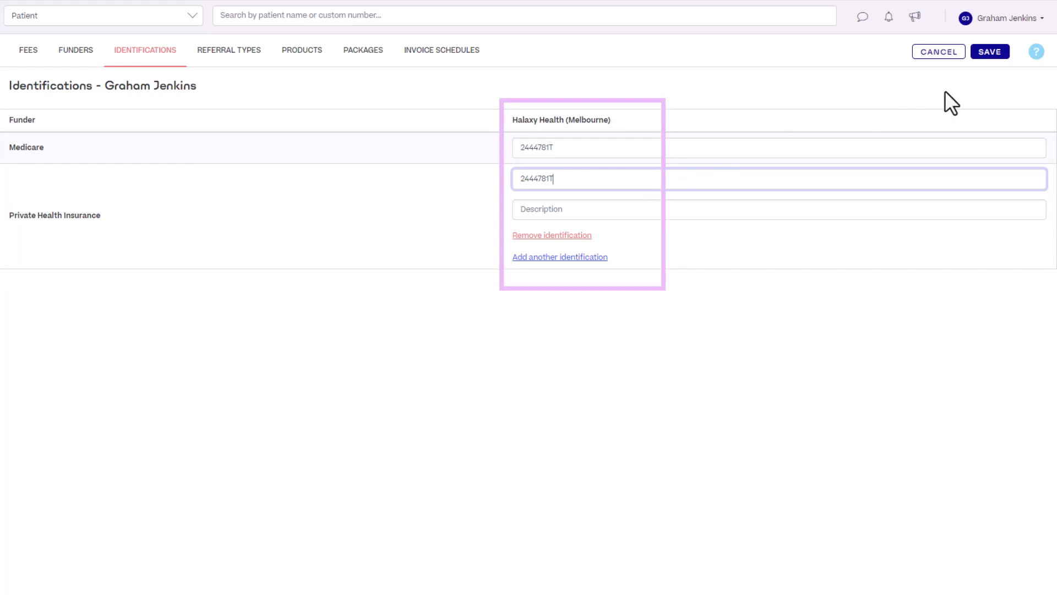
{"action": "left_click", "coordinate": [991, 57]}
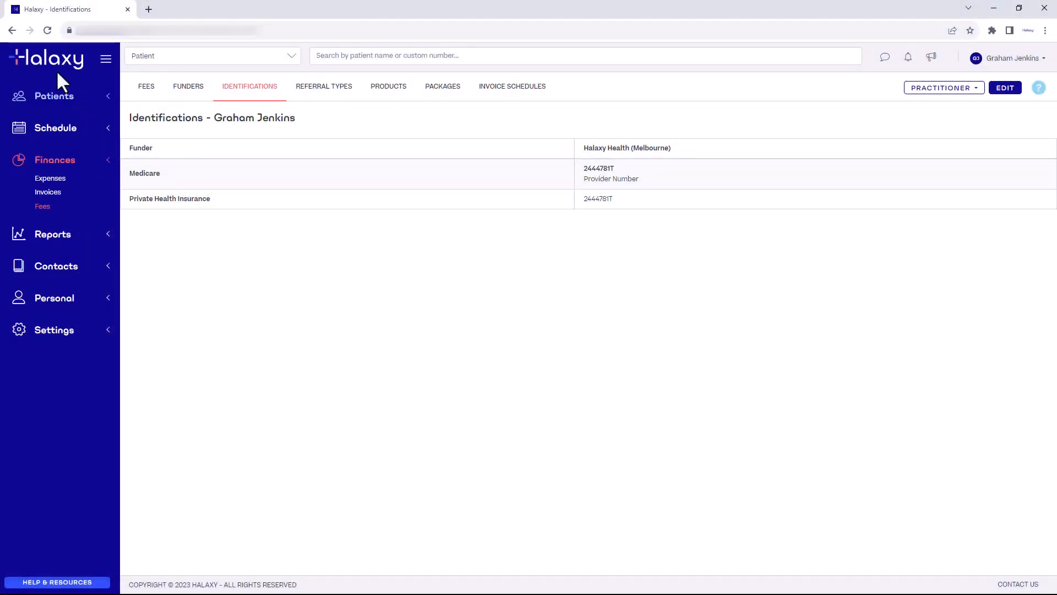
Start a 2:00 PM booking on Mon 30 Oct and add the typed patient name as a new patient
{"action": "left_click", "coordinate": [66, 68]}
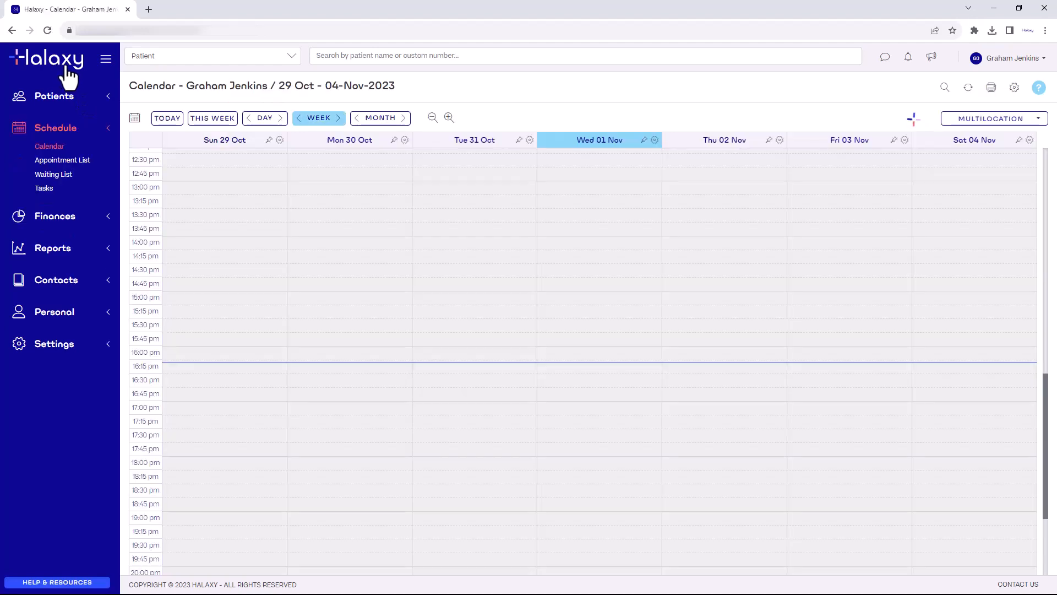
{"action": "left_click", "coordinate": [361, 245]}
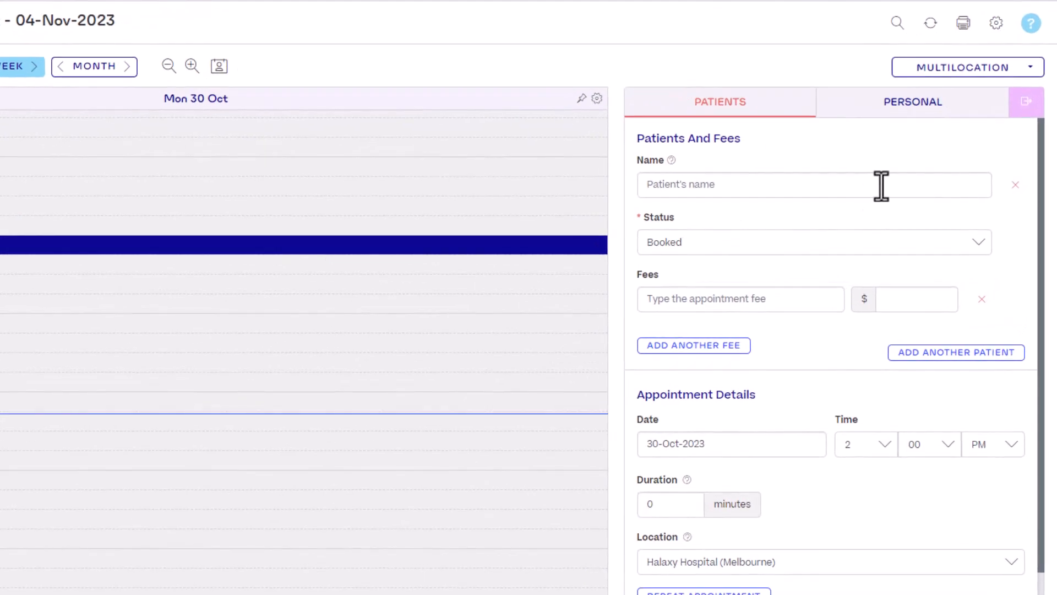
{"action": "left_click", "coordinate": [930, 200]}
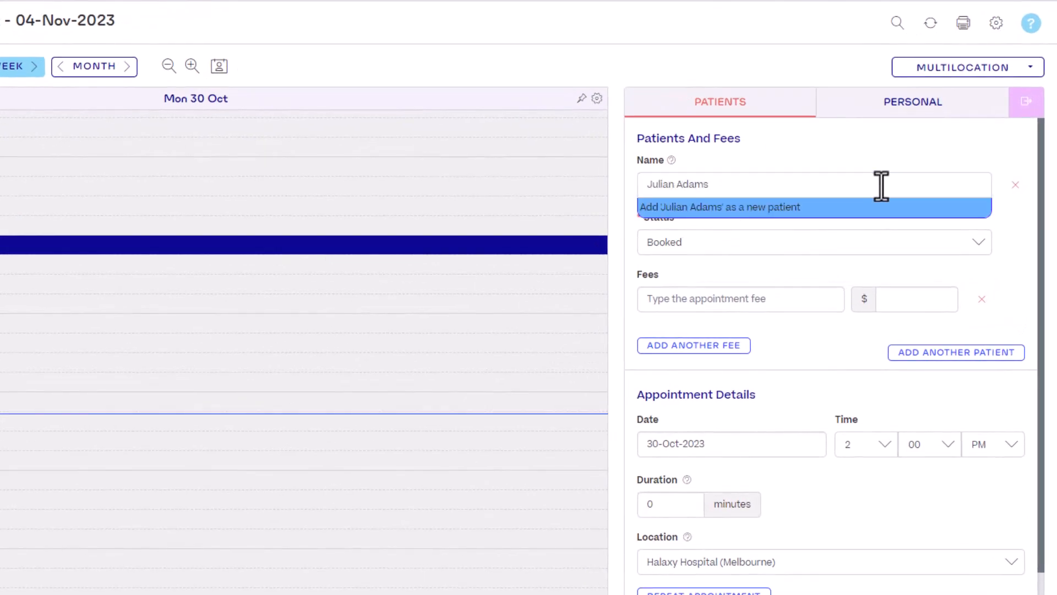
{"action": "left_click", "coordinate": [881, 205]}
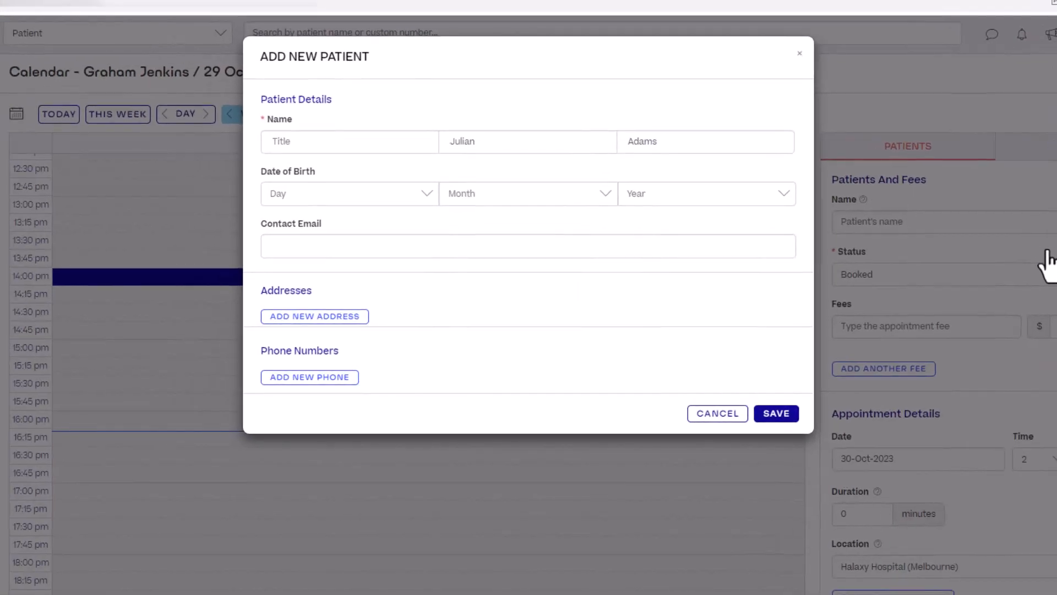
Enter the new patient's home address, city, state and postcode, then save the patient onto the appointment
{"action": "left_click", "coordinate": [261, 309]}
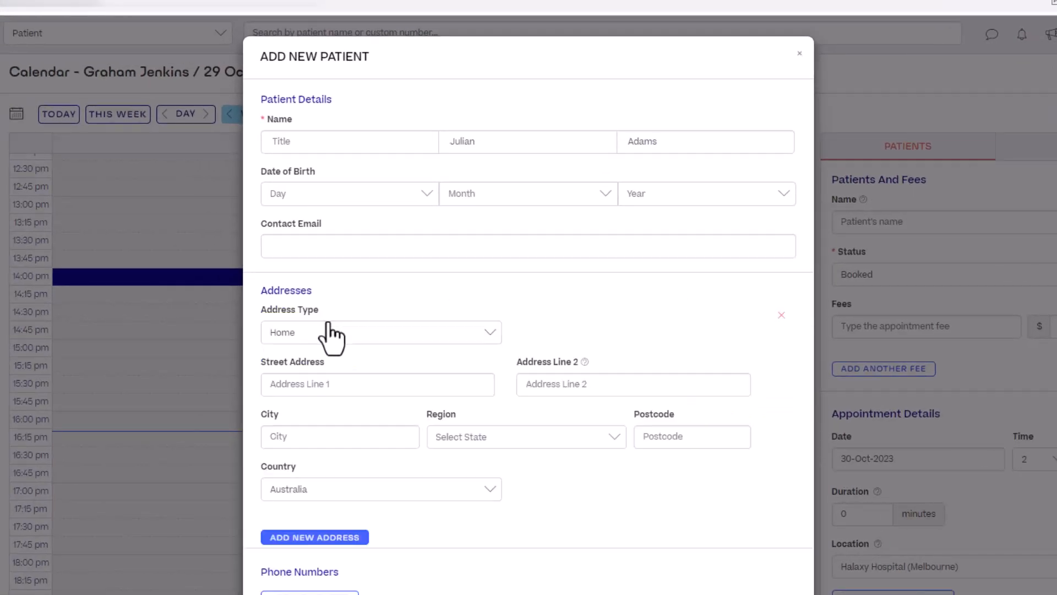
{"action": "left_click", "coordinate": [329, 379]}
{"action": "type", "text": "1 Main Street"}
{"action": "left_click", "coordinate": [378, 435]}
{"action": "type", "text": "Melbourne"}
{"action": "left_click", "coordinate": [526, 436]}
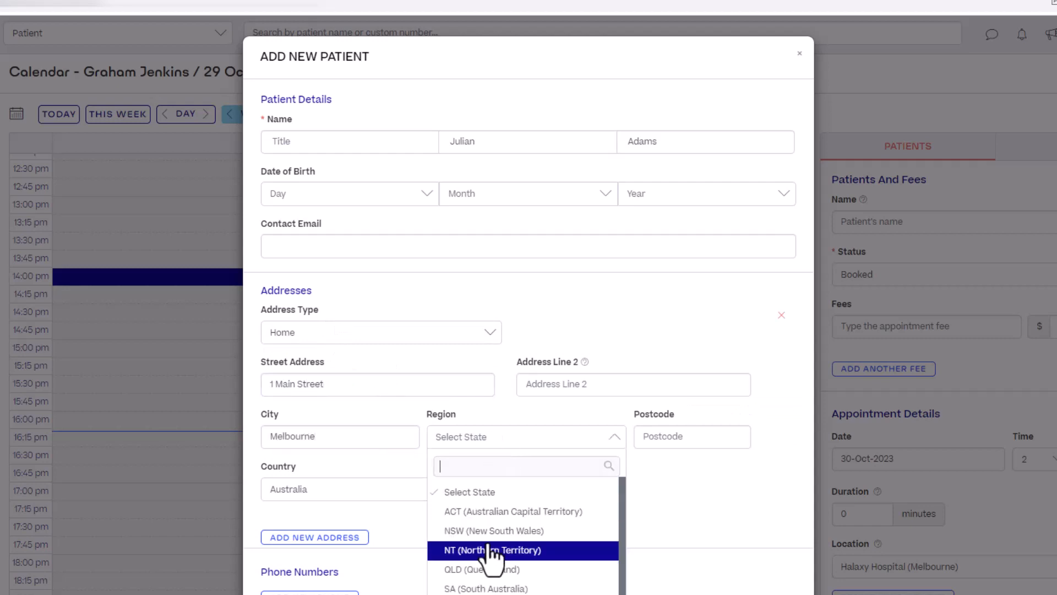
{"action": "left_click", "coordinate": [484, 556]}
{"action": "left_click", "coordinate": [702, 436]}
{"action": "type", "text": "3000"}
{"action": "left_click", "coordinate": [786, 512]}
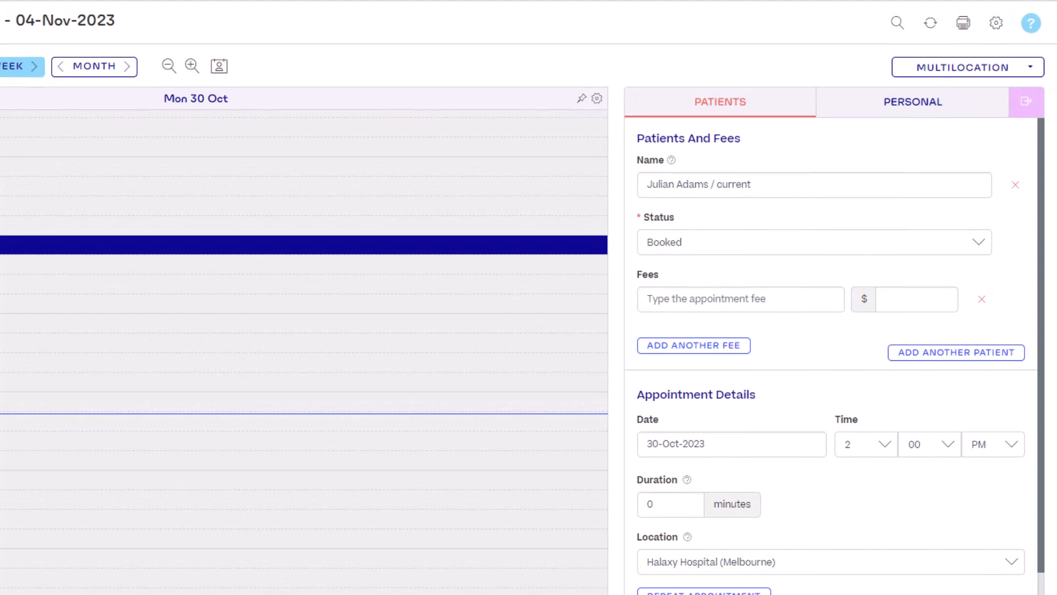
Search the fee list for item 52627 and pick the Medibank Private Health Insurance fee
{"action": "left_click", "coordinate": [793, 300]}
{"action": "type", "text": "52627"}
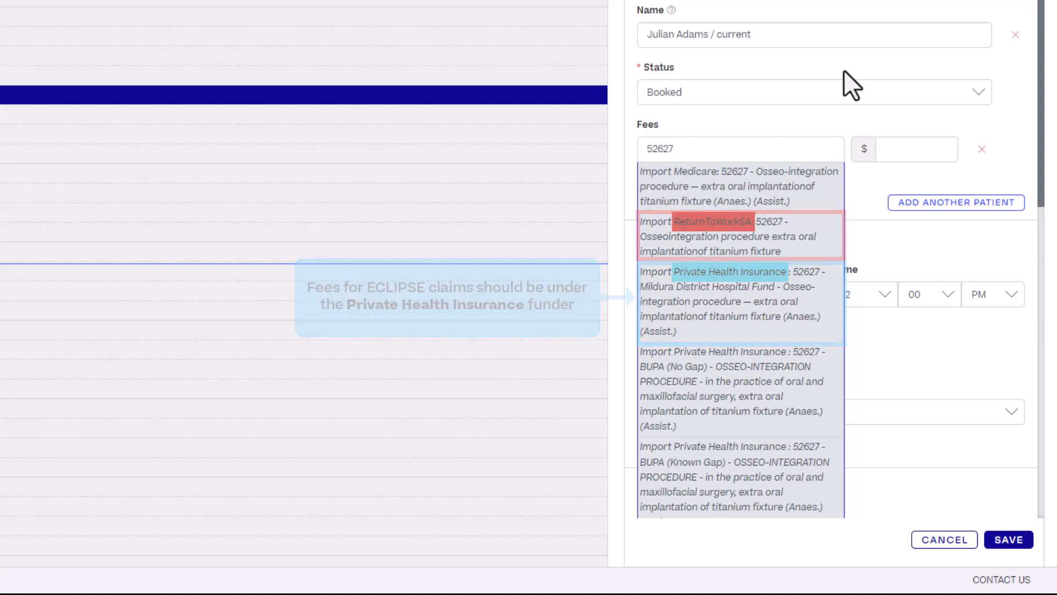
{"action": "scroll", "coordinate": [831, 212], "scroll_direction": "down", "scroll_amount": 5}
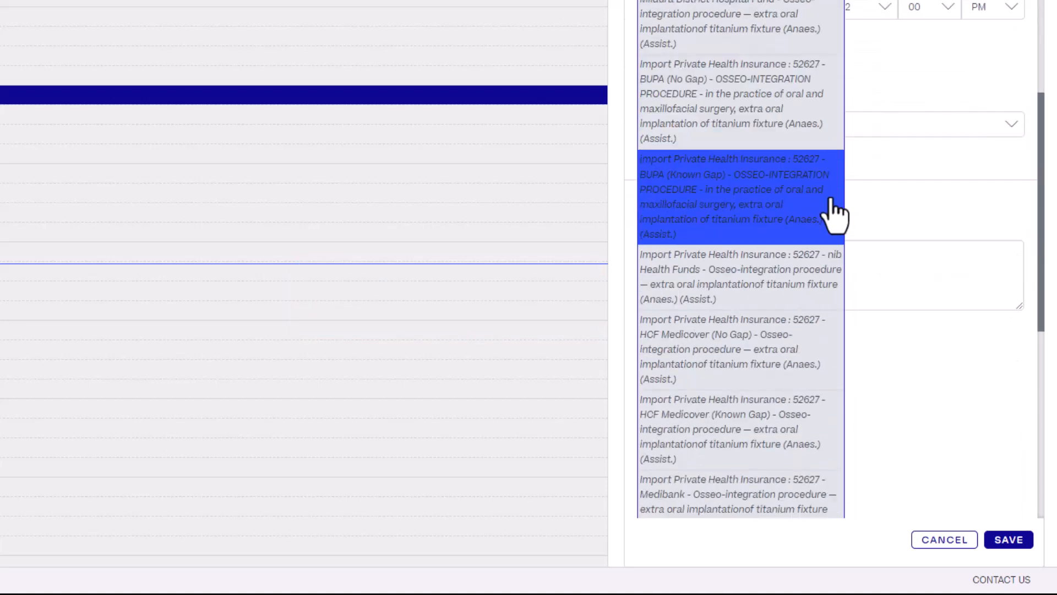
{"action": "scroll", "coordinate": [834, 215], "scroll_direction": "down", "scroll_amount": 8}
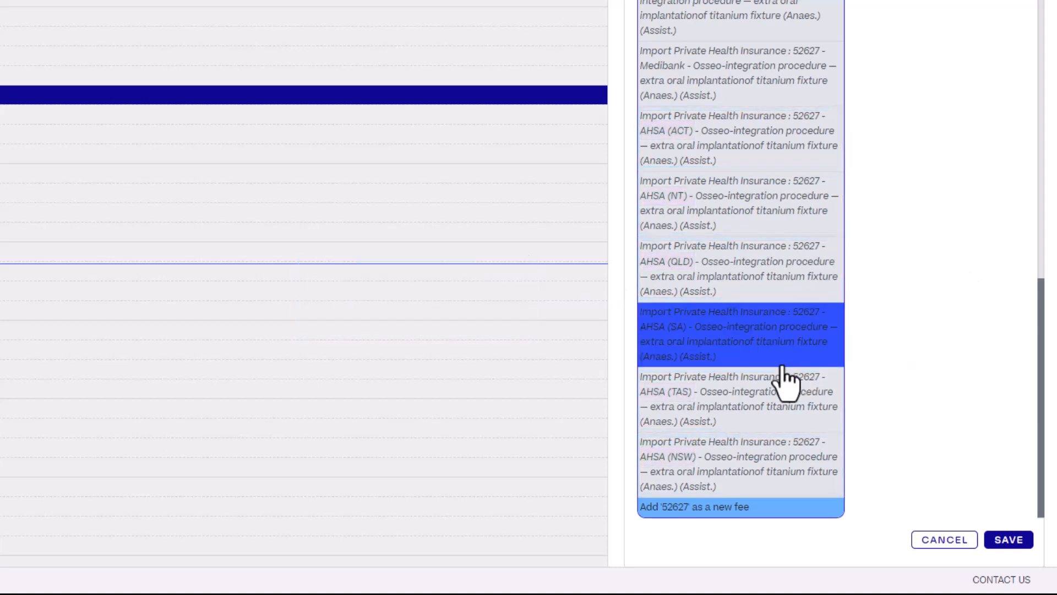
{"action": "scroll", "coordinate": [787, 379], "scroll_direction": "up", "scroll_amount": 10}
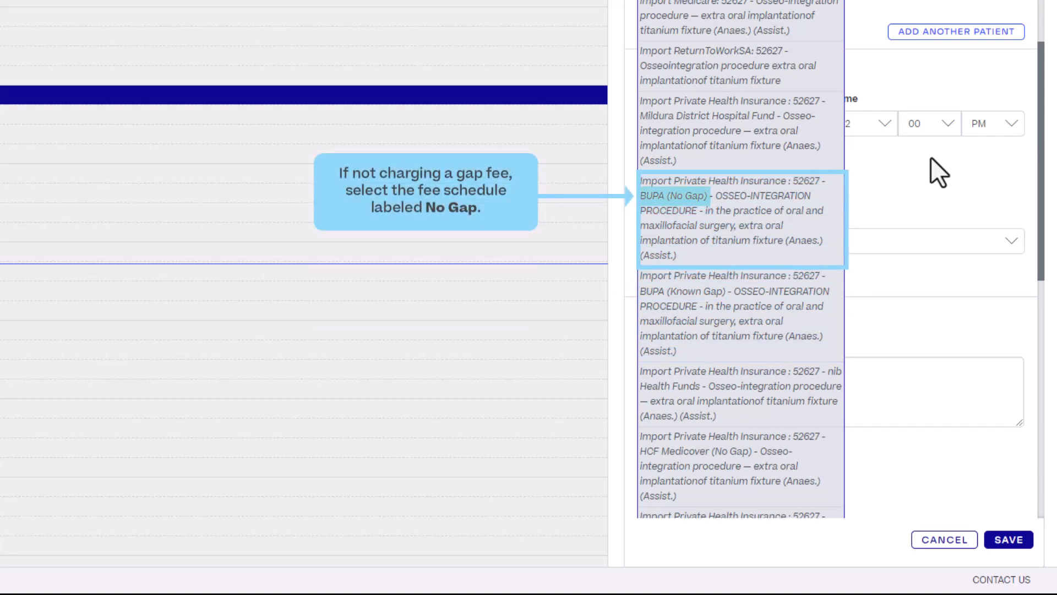
{"action": "scroll", "coordinate": [821, 255], "scroll_direction": "down", "scroll_amount": 3}
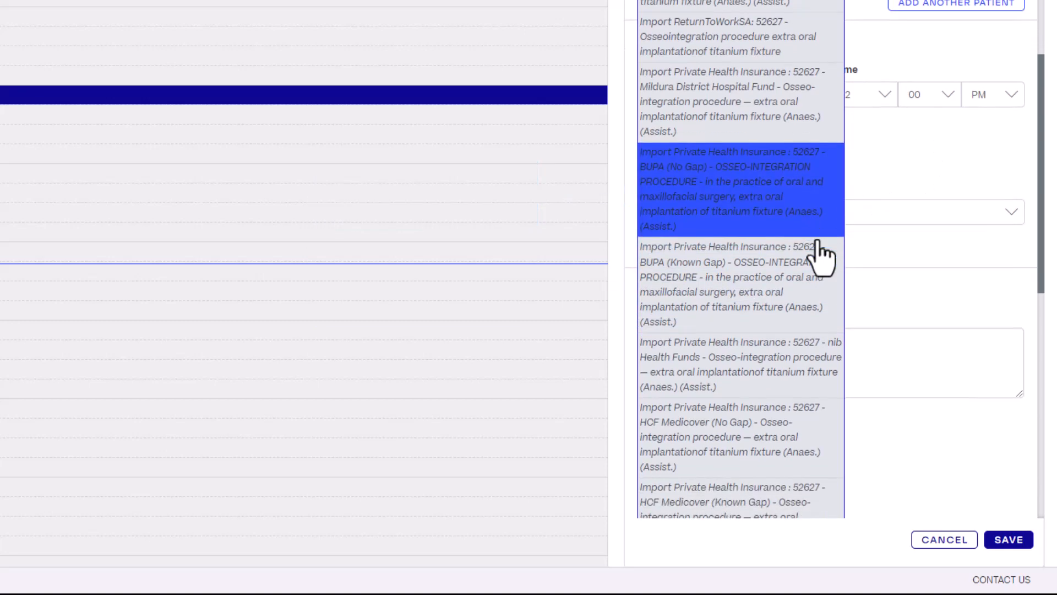
{"action": "scroll", "coordinate": [819, 255], "scroll_direction": "down", "scroll_amount": 3}
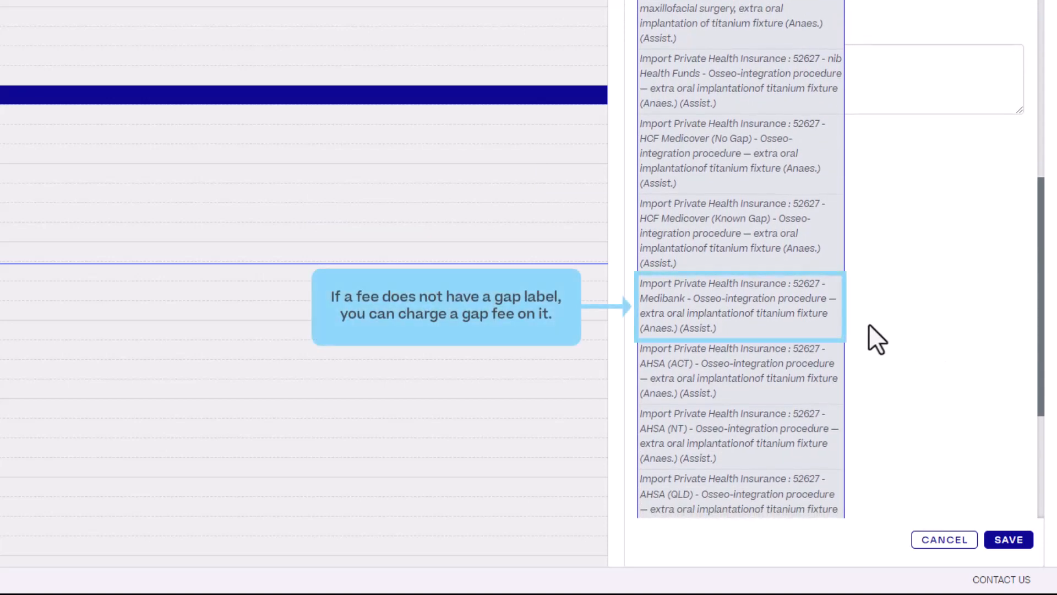
{"action": "left_click", "coordinate": [828, 330]}
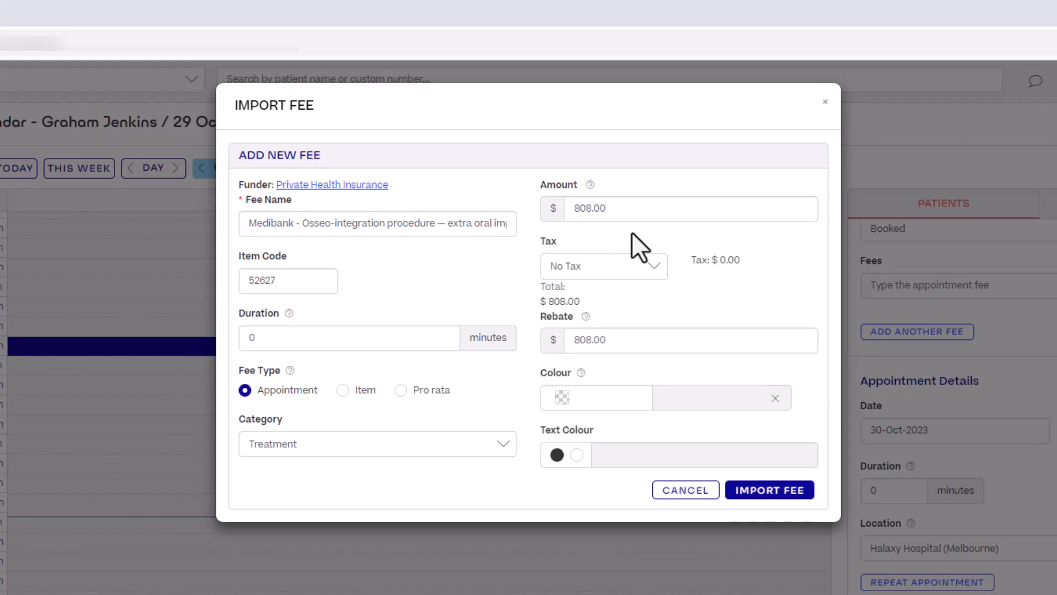
Raise the fee amount from $808.00 to $908.00, import the fee and save the appointment
{"action": "left_click_drag", "start_coordinate": [574, 208], "coordinate": [580, 208]}
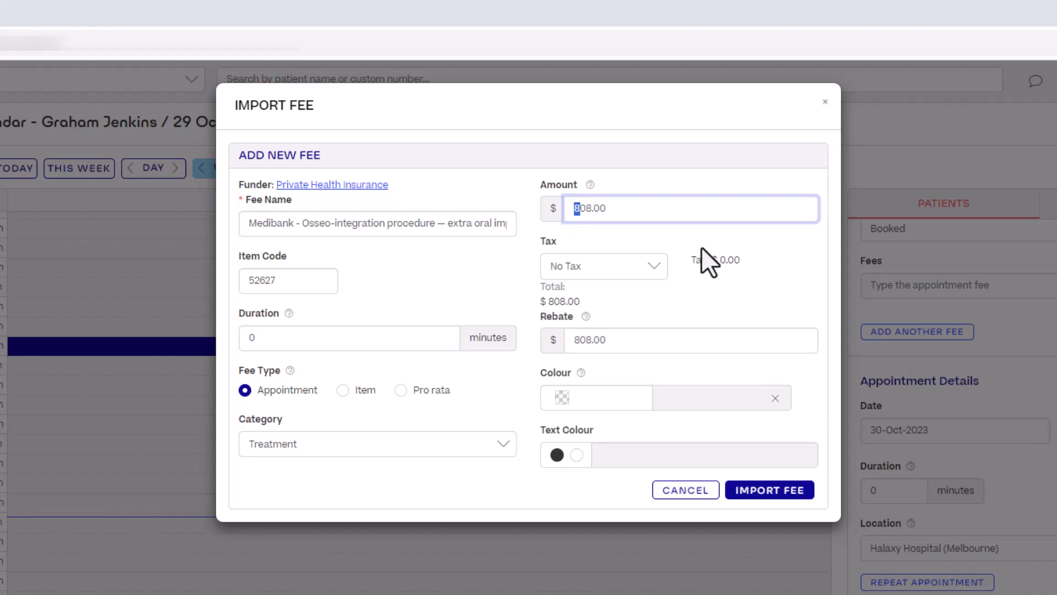
{"action": "type", "text": "9"}
{"action": "left_click", "coordinate": [760, 492]}
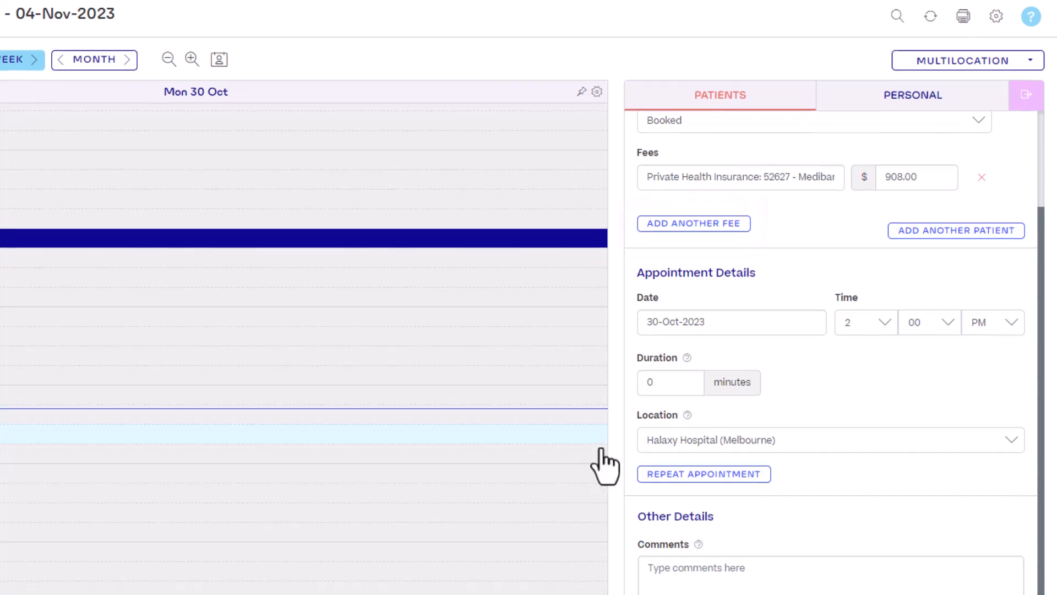
{"action": "left_click", "coordinate": [1024, 541]}
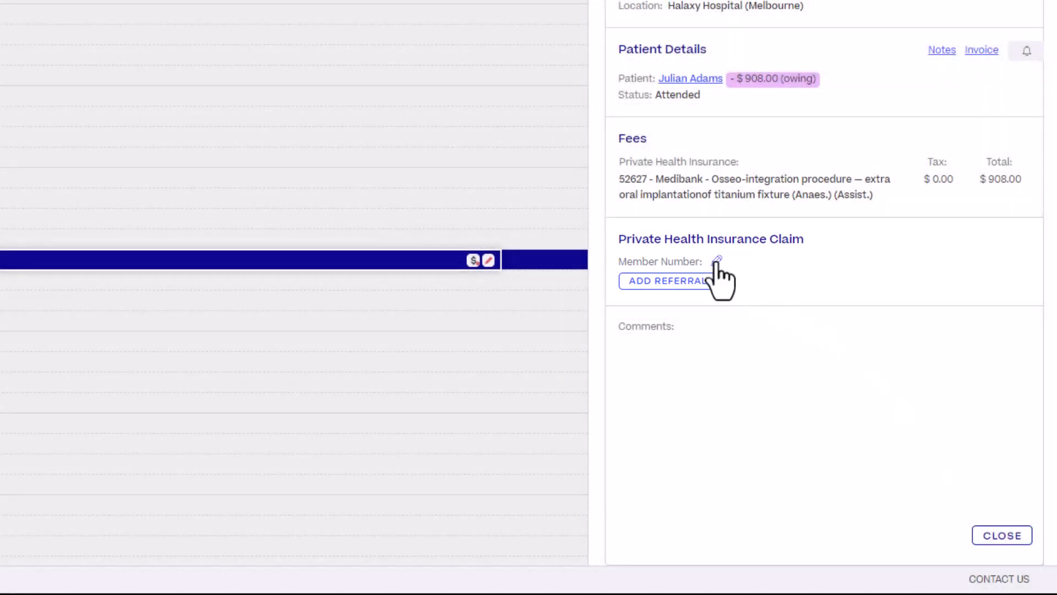
Set Medibank Private Limited as paying organisation, enter the patient's member and reference numbers, and save
{"action": "left_click", "coordinate": [716, 262]}
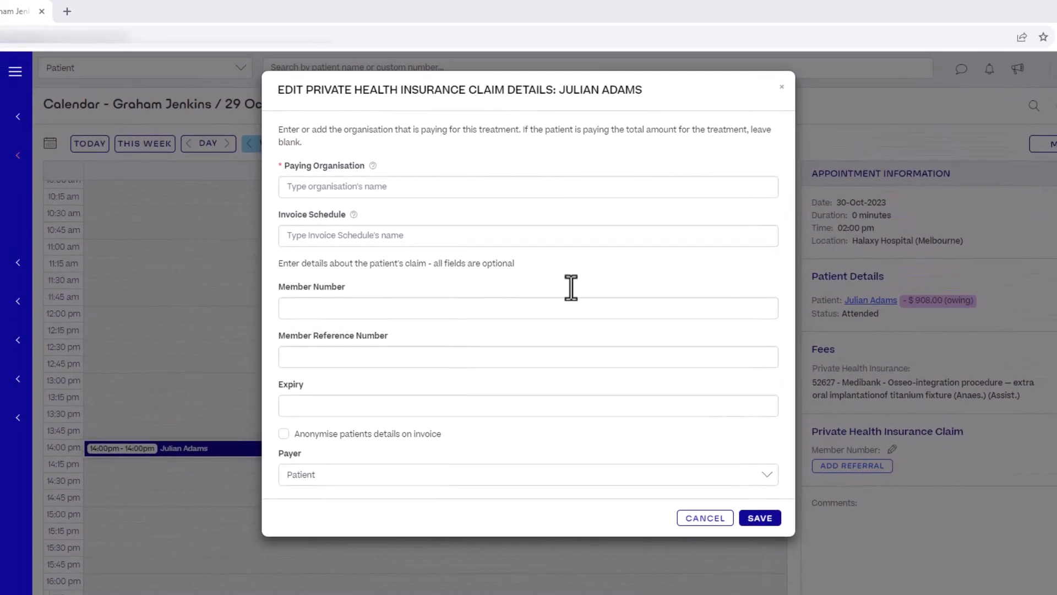
{"action": "left_click", "coordinate": [453, 190]}
{"action": "type", "text": "Medibank"}
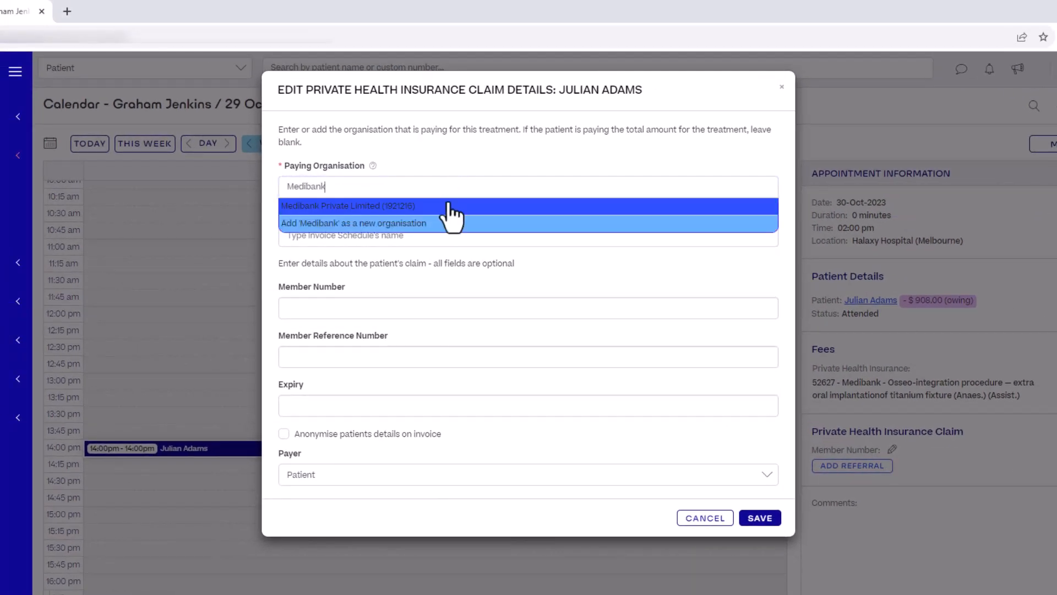
{"action": "left_click", "coordinate": [448, 207]}
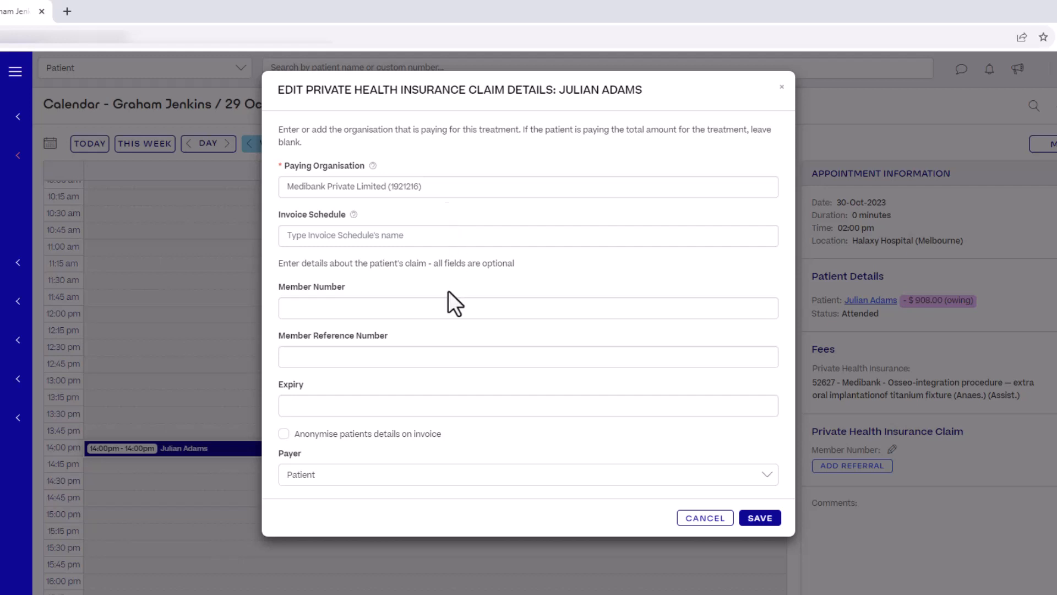
{"action": "left_click", "coordinate": [446, 310]}
{"action": "type", "text": "12345678"}
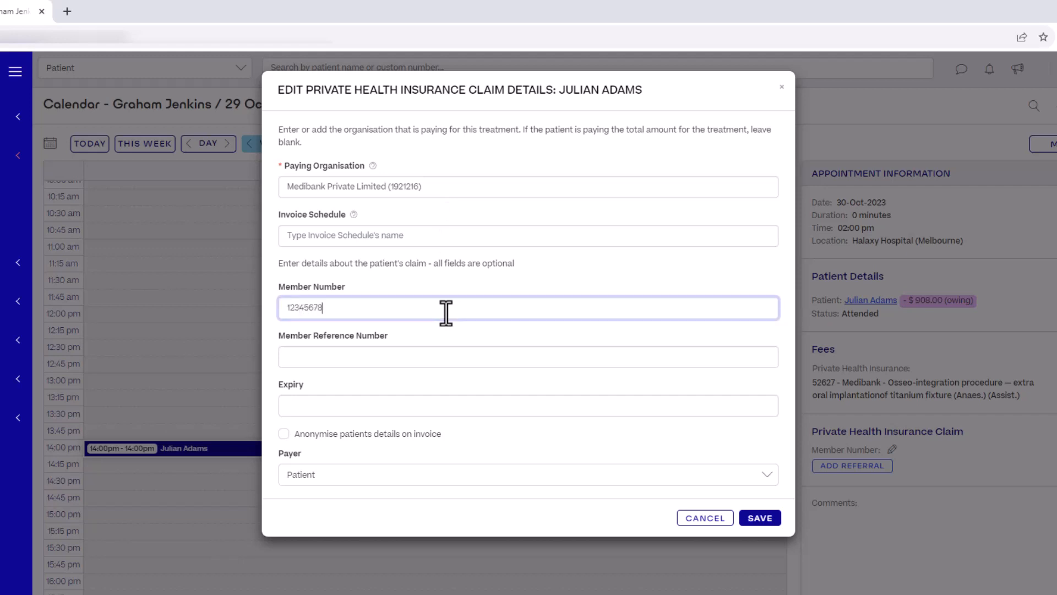
{"action": "left_click", "coordinate": [431, 364]}
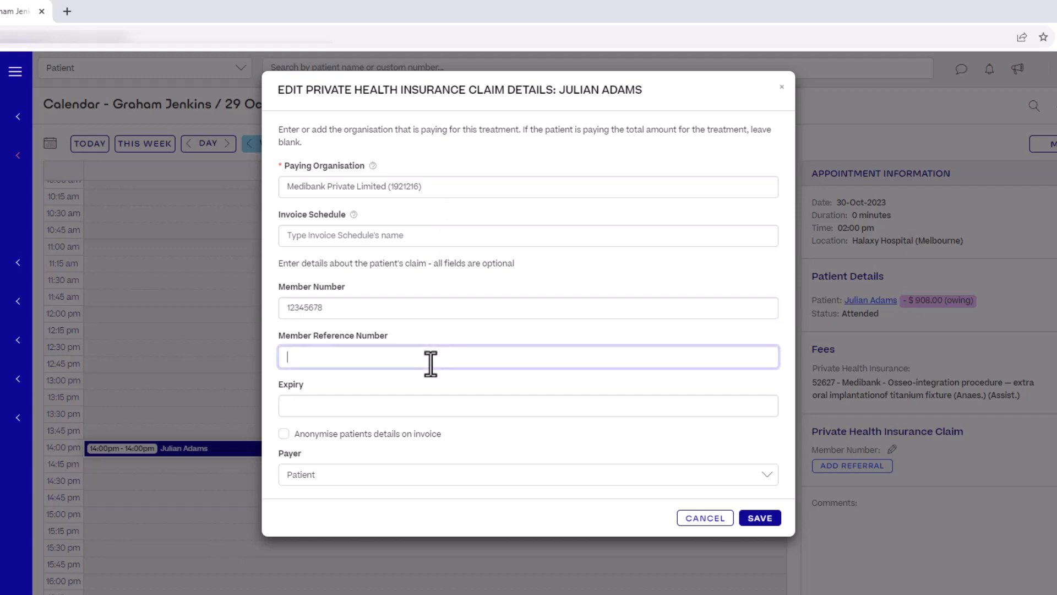
{"action": "type", "text": "1"}
{"action": "left_click", "coordinate": [774, 523]}
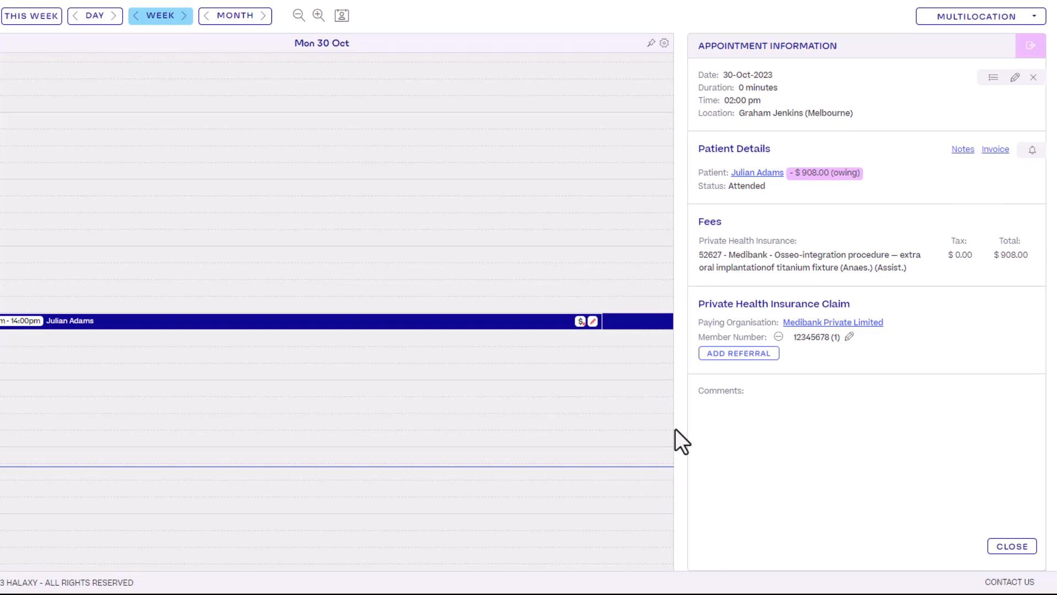
Start a new claim from the patient's Funding section with Medicare as the funder
{"action": "left_click", "coordinate": [758, 173]}
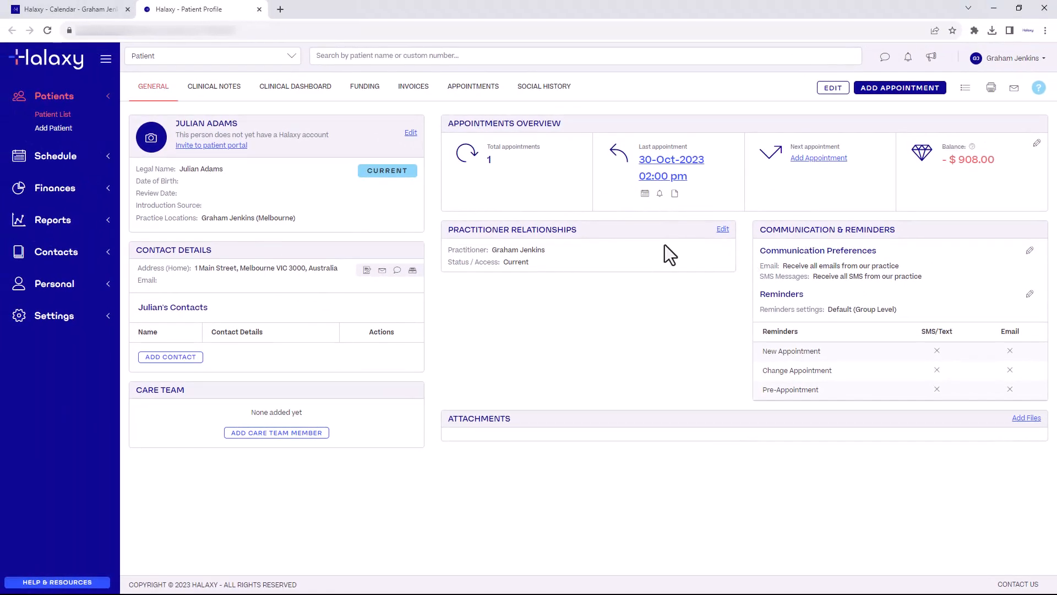
{"action": "left_click", "coordinate": [364, 98]}
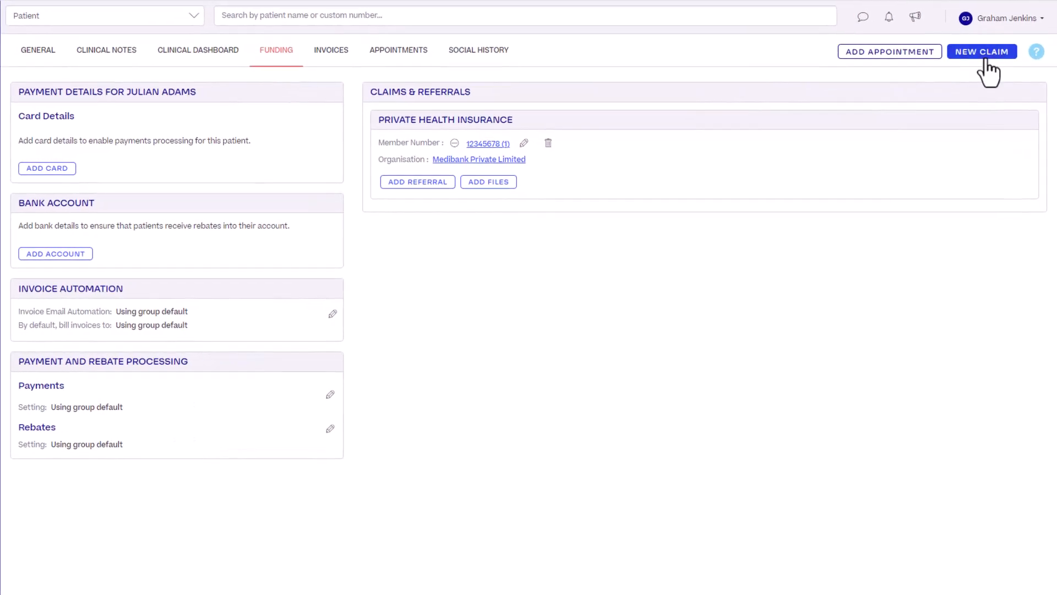
{"action": "left_click", "coordinate": [982, 53]}
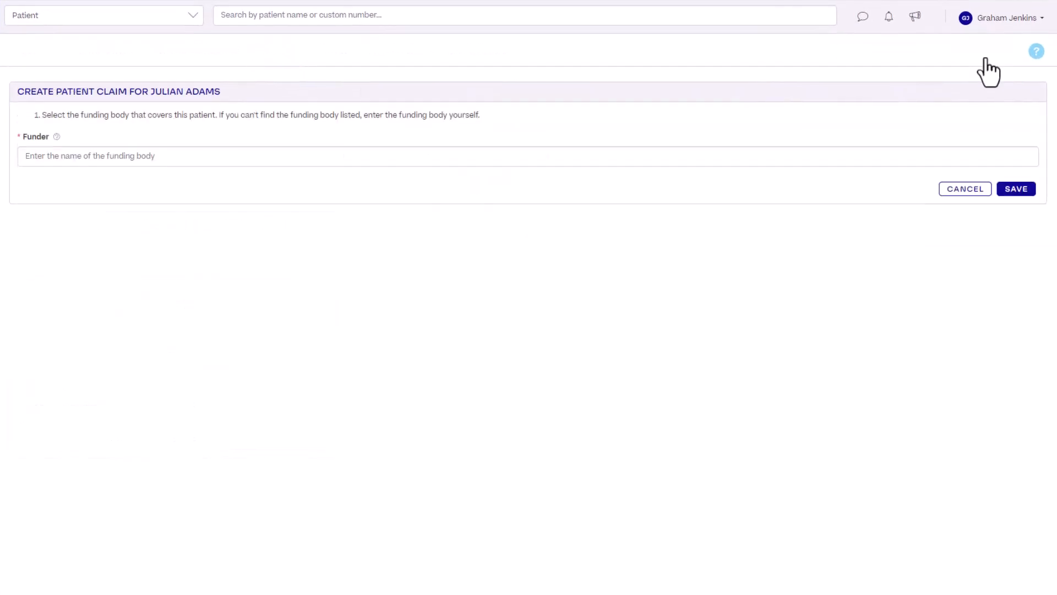
{"action": "left_click", "coordinate": [866, 158]}
{"action": "type", "text": "Medicare"}
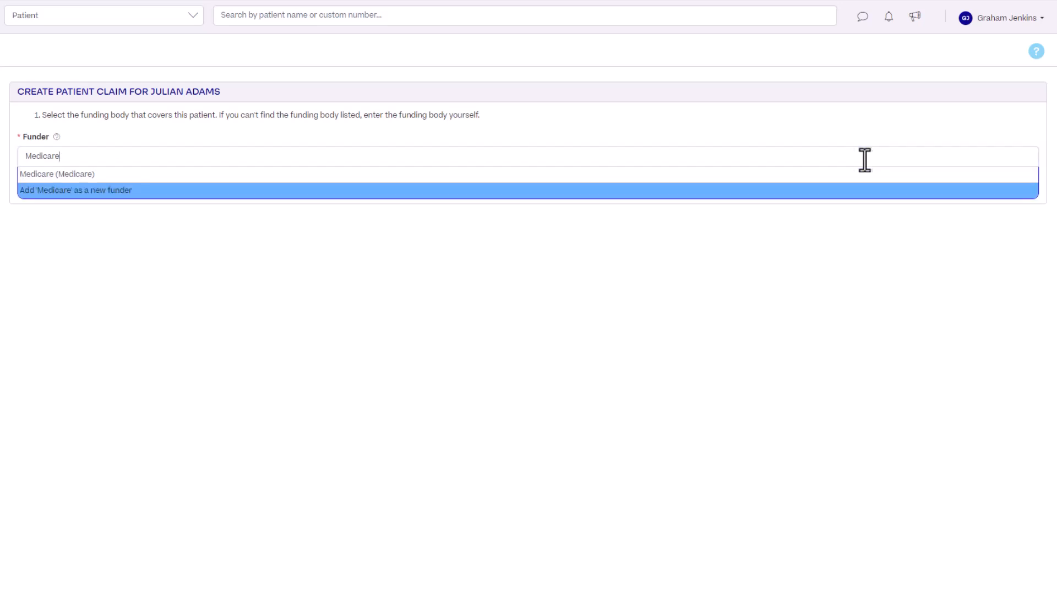
{"action": "left_click", "coordinate": [617, 174]}
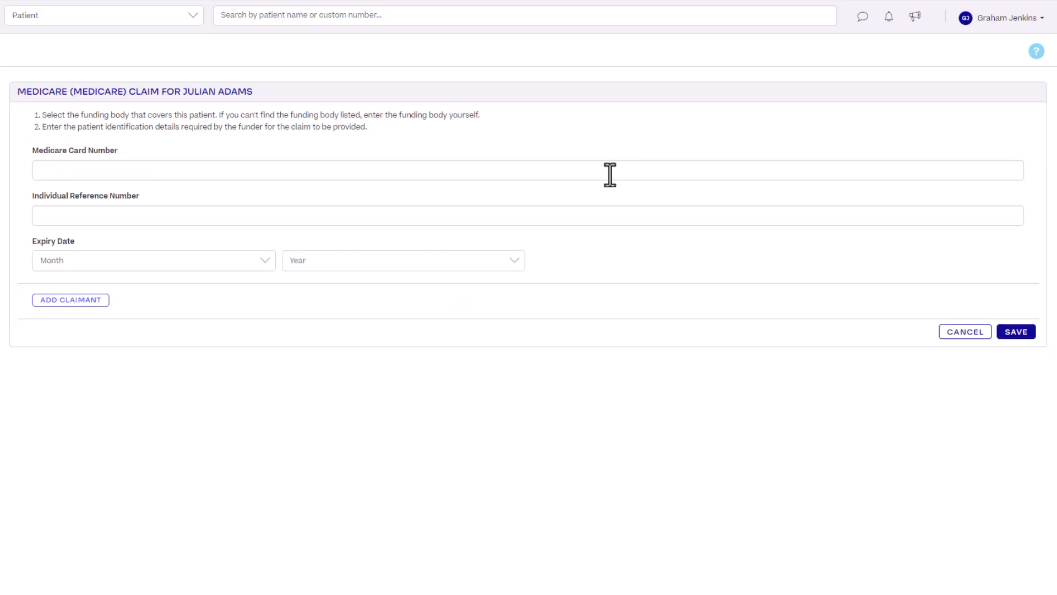
Enter the patient's Medicare card number, reference number and card expiry, save the claim, and skip the referral
{"action": "left_click", "coordinate": [608, 174]}
{"action": "left_click", "coordinate": [609, 219]}
{"action": "type", "text": "1"}
{"action": "left_click", "coordinate": [249, 261]}
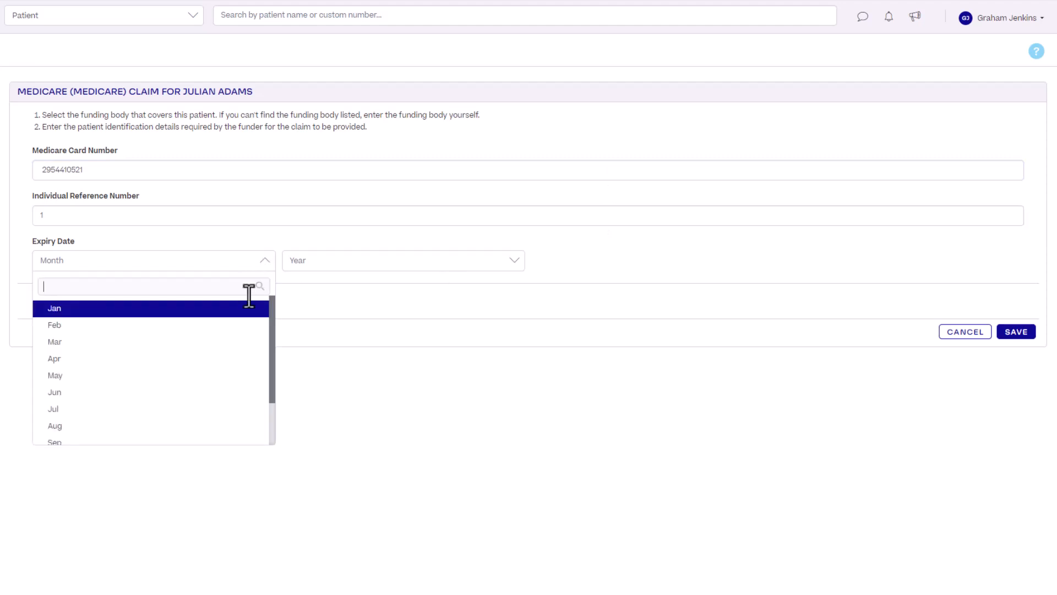
{"action": "left_click", "coordinate": [247, 307]}
{"action": "left_click", "coordinate": [466, 262]}
{"action": "left_click", "coordinate": [469, 425]}
{"action": "left_click", "coordinate": [1026, 332]}
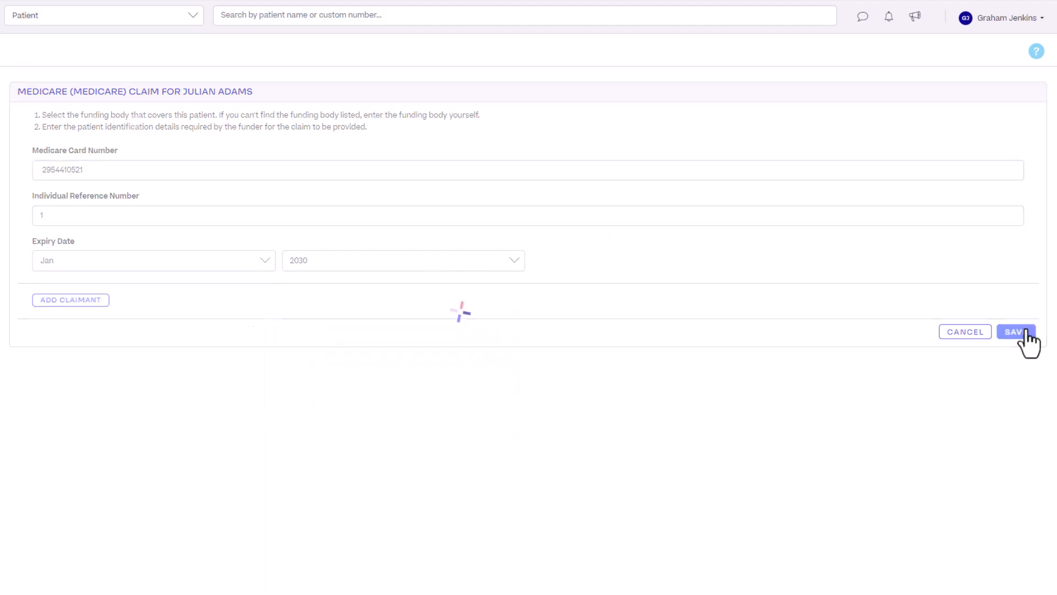
{"action": "left_click", "coordinate": [495, 107]}
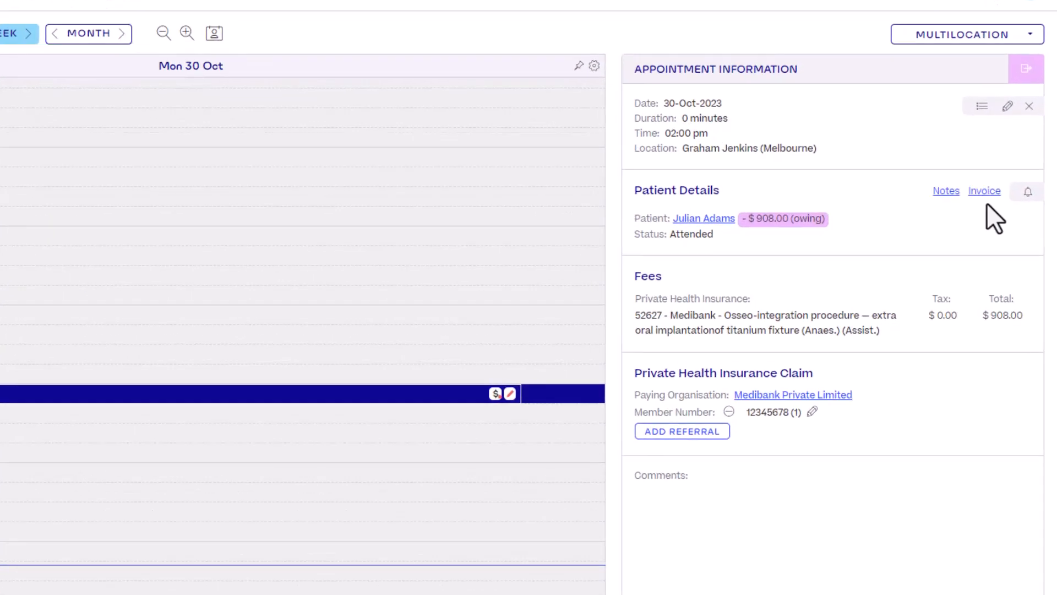
Open the appointment's invoice showing $908.00 outstanding and the $808.00 Online Eclipse payment
{"action": "left_click", "coordinate": [983, 188]}
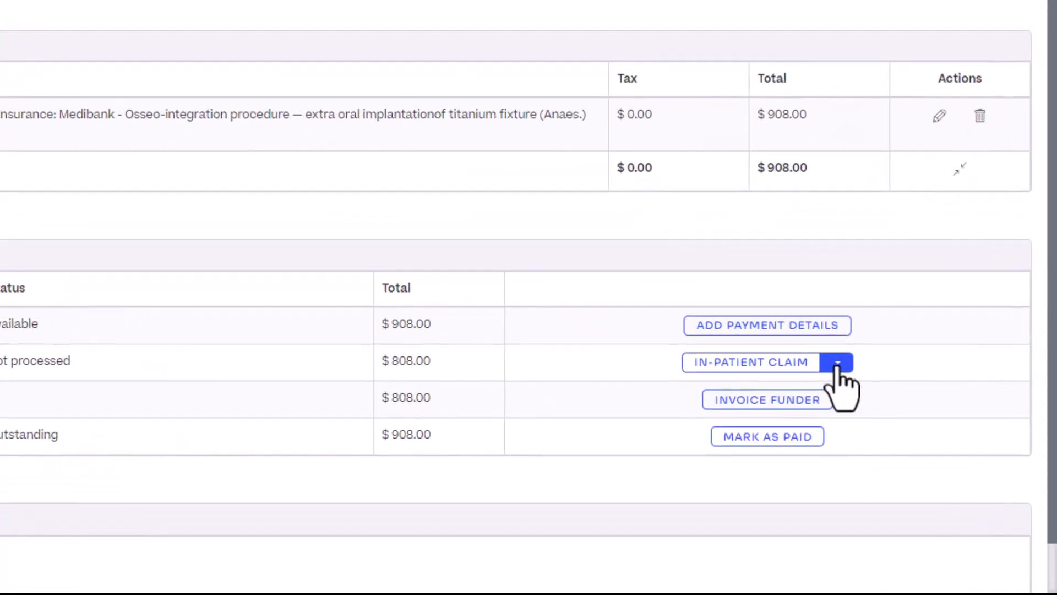
Start an In-Patient Claim for the $808.00 Medibank rebate on the Online Eclipse row and process it
{"action": "left_click", "coordinate": [837, 366]}
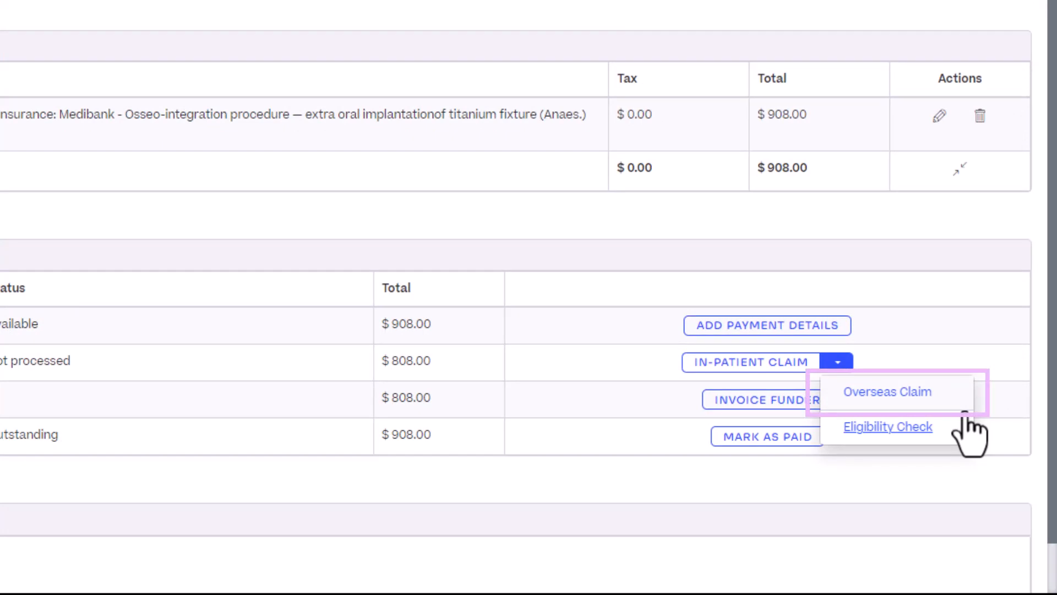
{"action": "left_click", "coordinate": [835, 365]}
{"action": "left_click", "coordinate": [808, 370]}
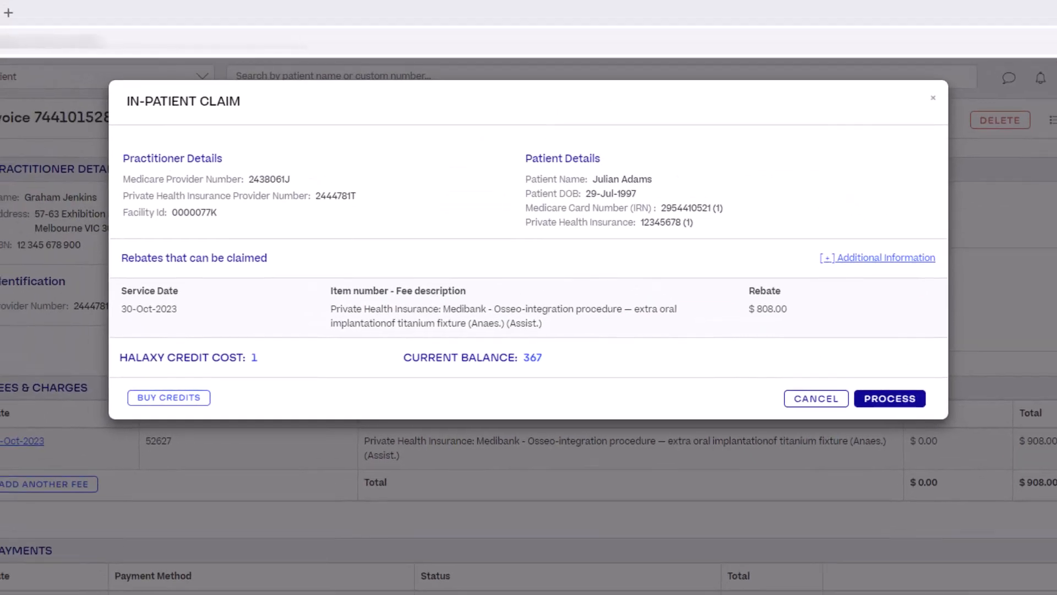
{"action": "left_click", "coordinate": [890, 404]}
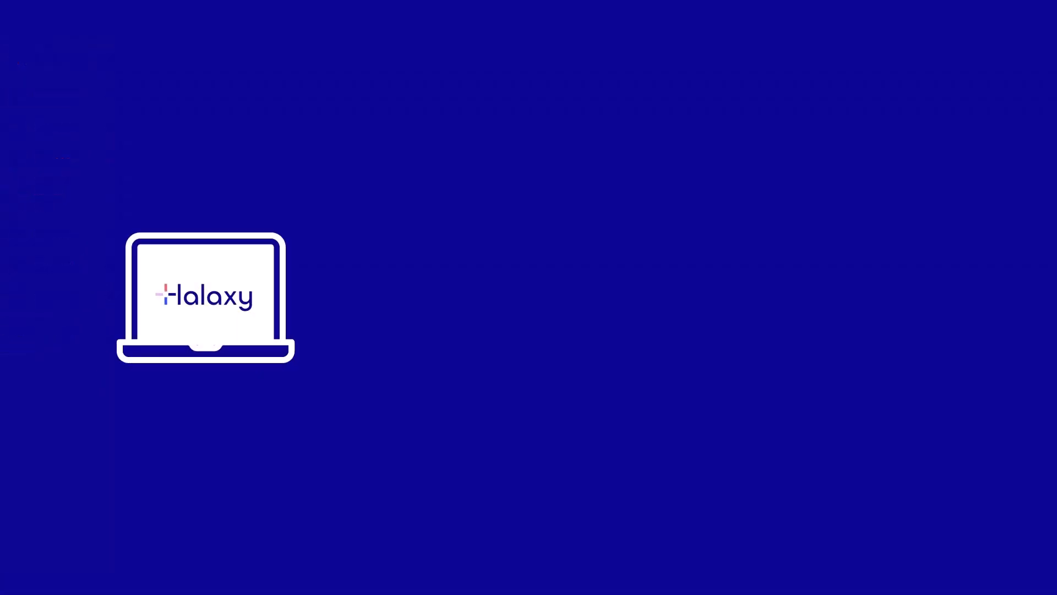